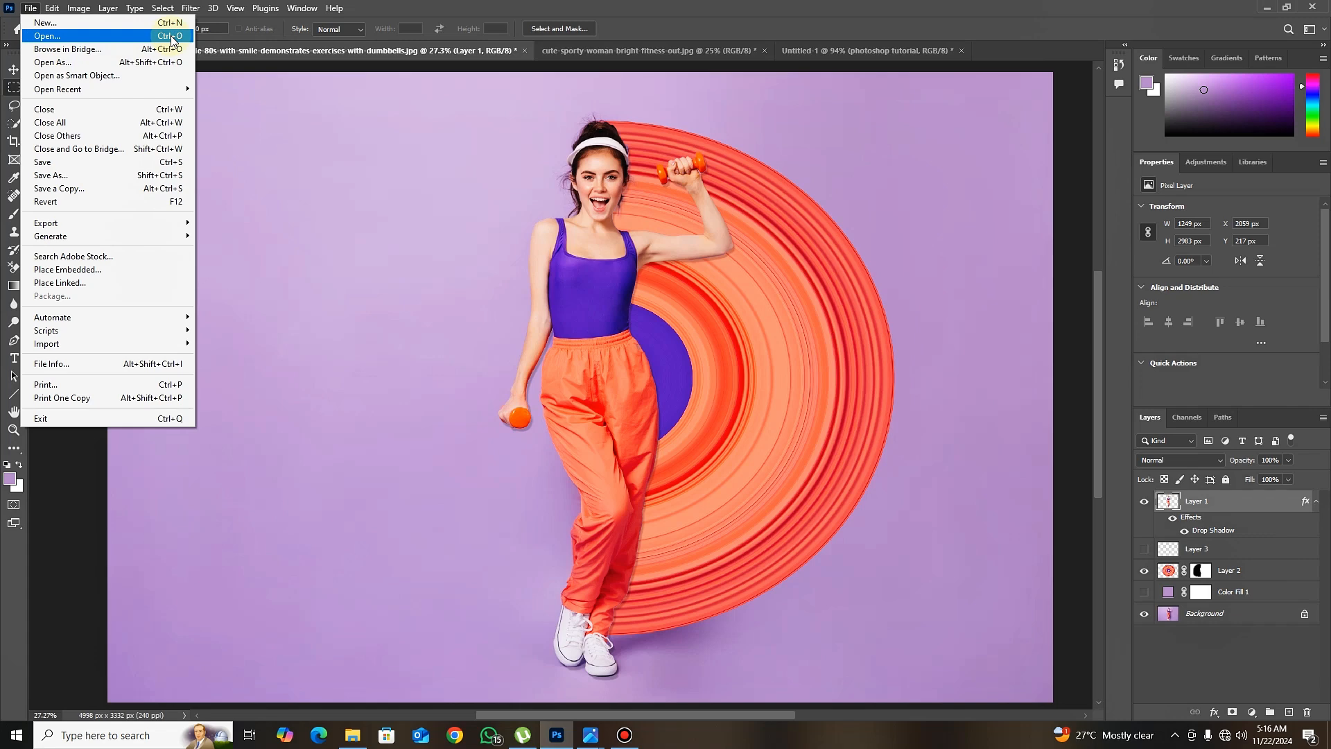
In cute-sporty-woman-bright-fitness-out.jpg, select the woman with Select Subject and copy her to a new layer.
left_click(584, 56)
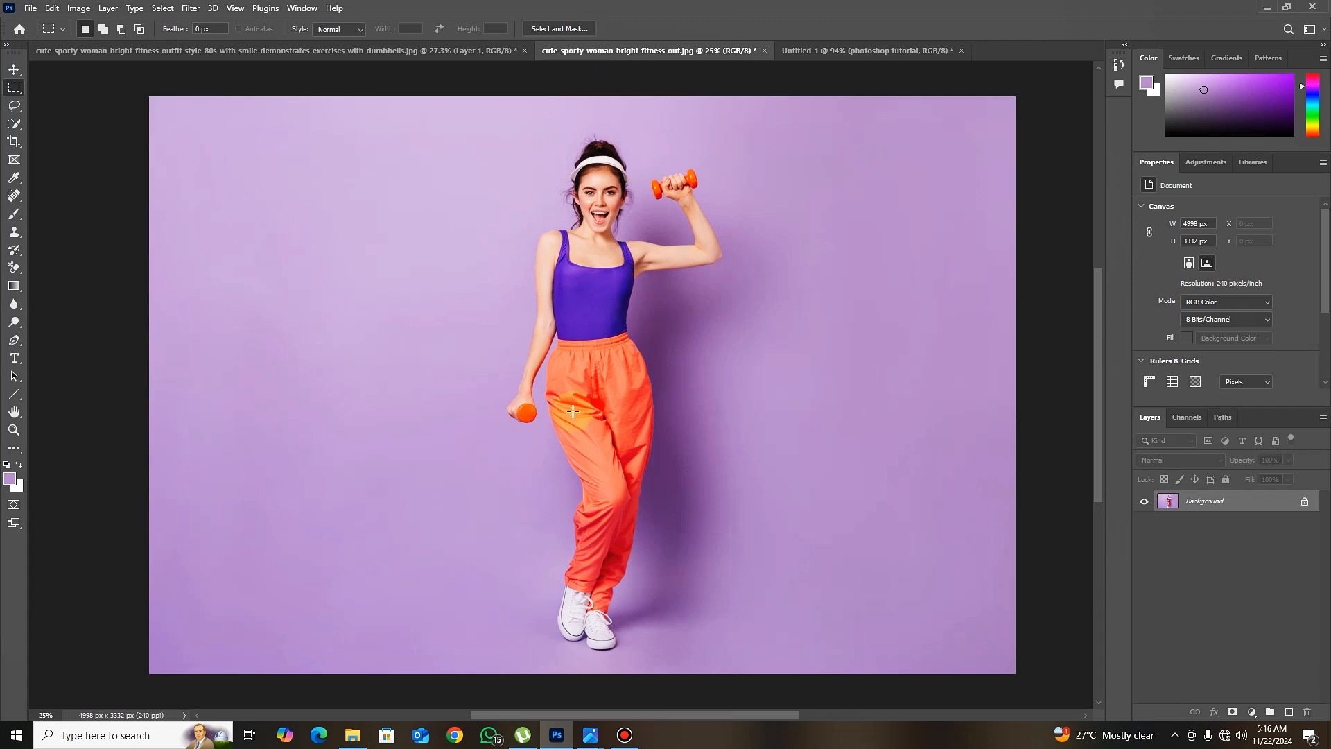
left_click(15, 124)
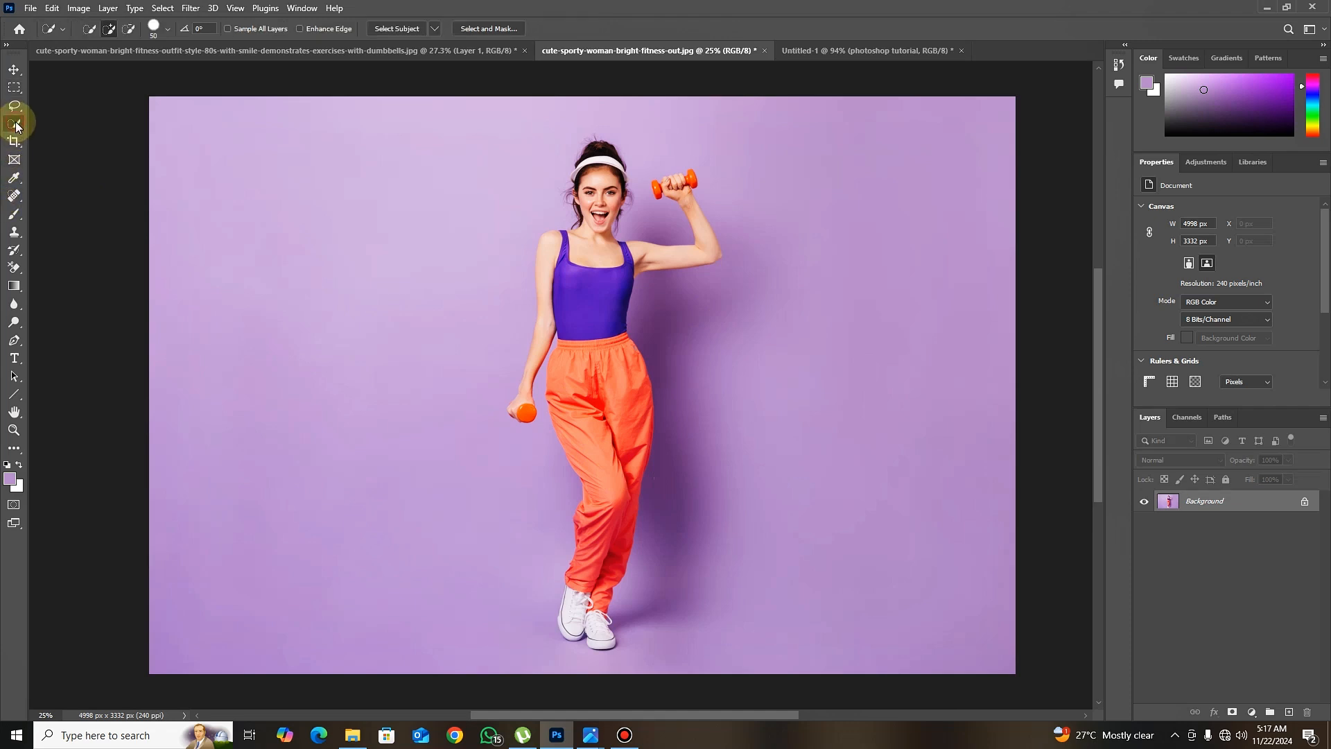
left_click(391, 31)
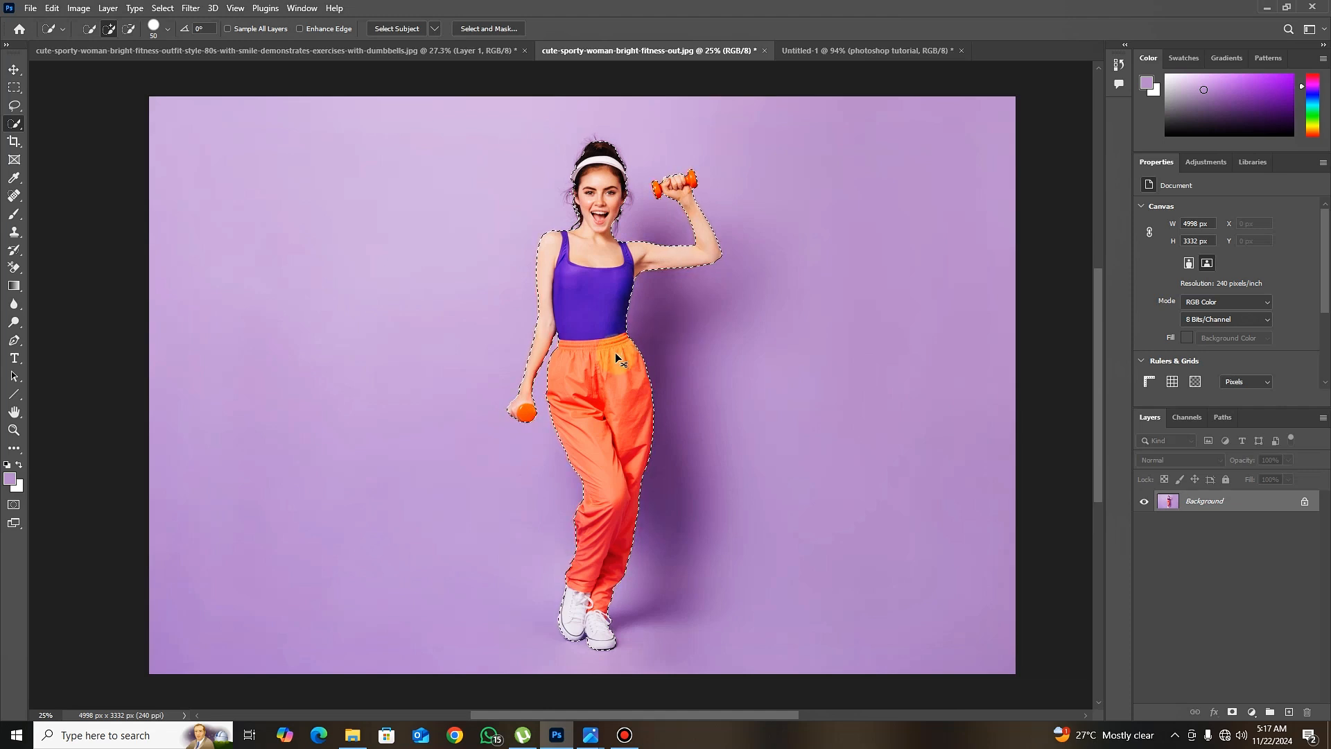
key("ctrl+j")
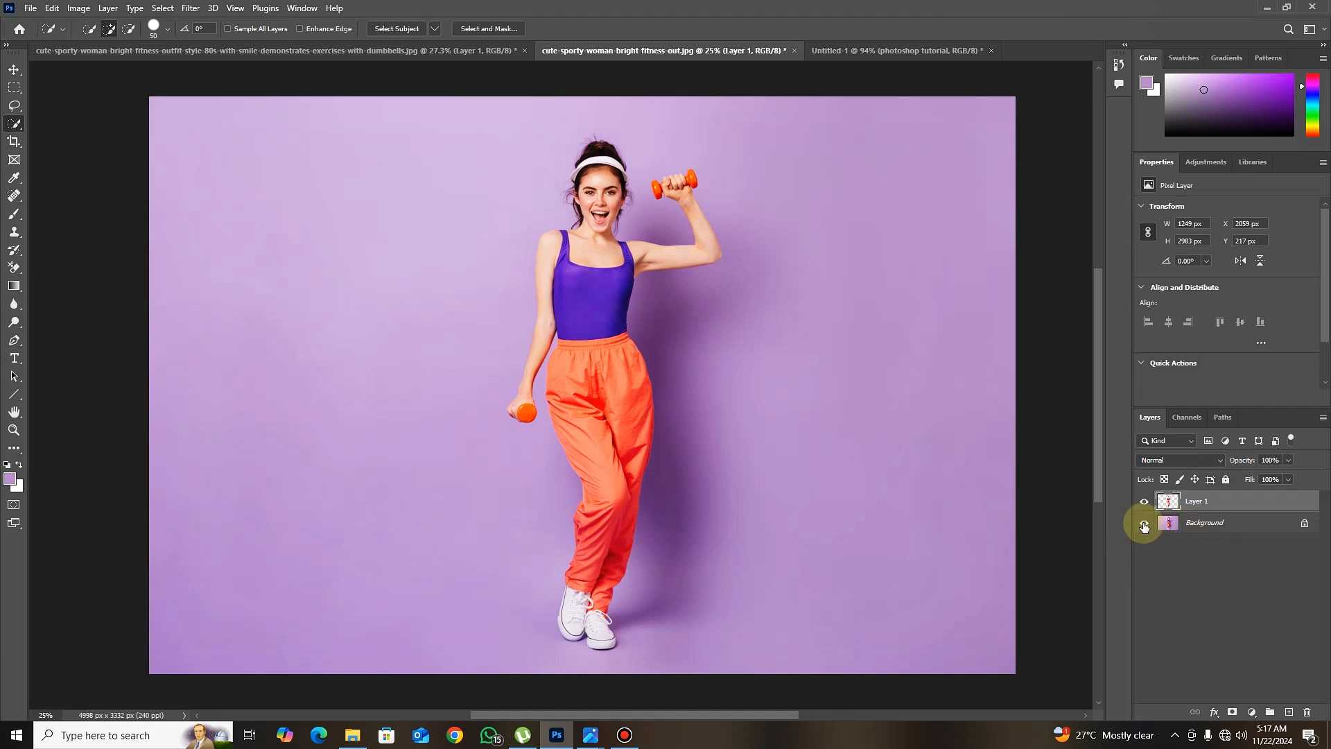
Add a Solid Color fill layer in #ae88c1 directly above the Background layer and hide the Background.
left_click(1197, 528)
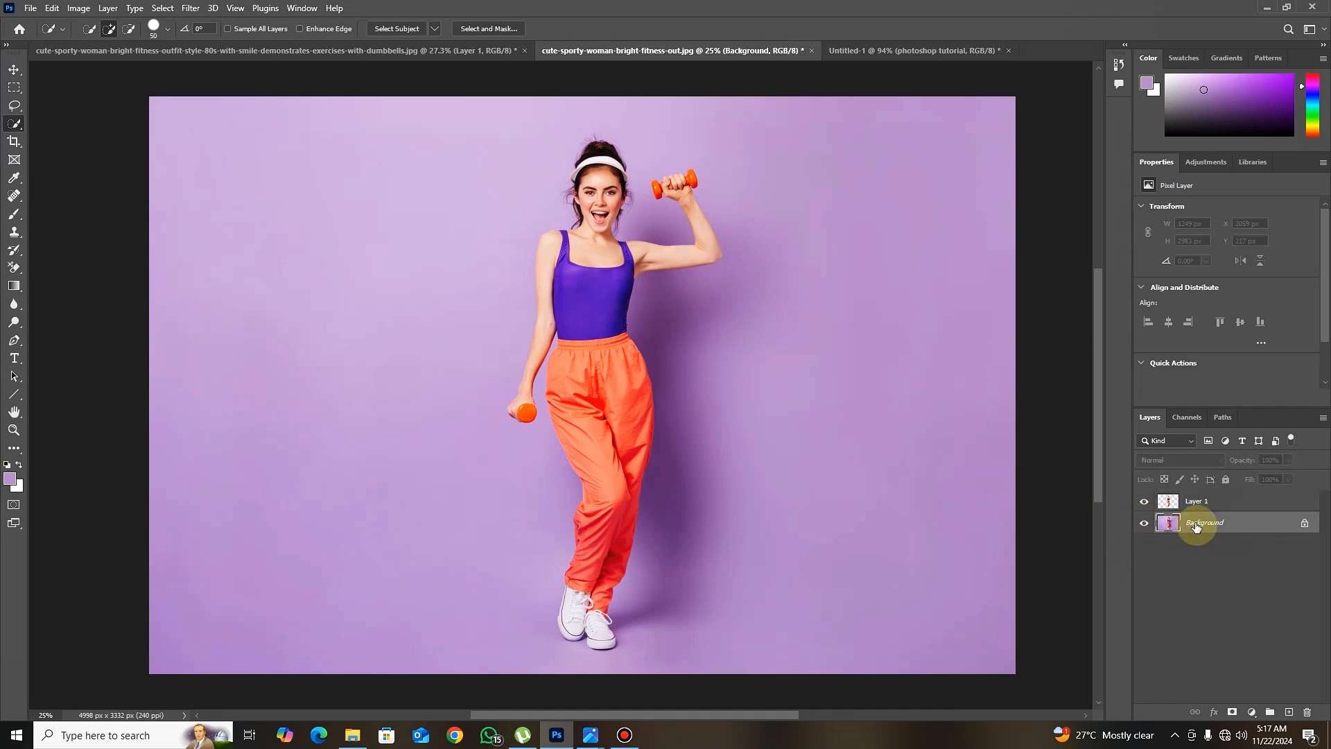
left_click(1169, 502)
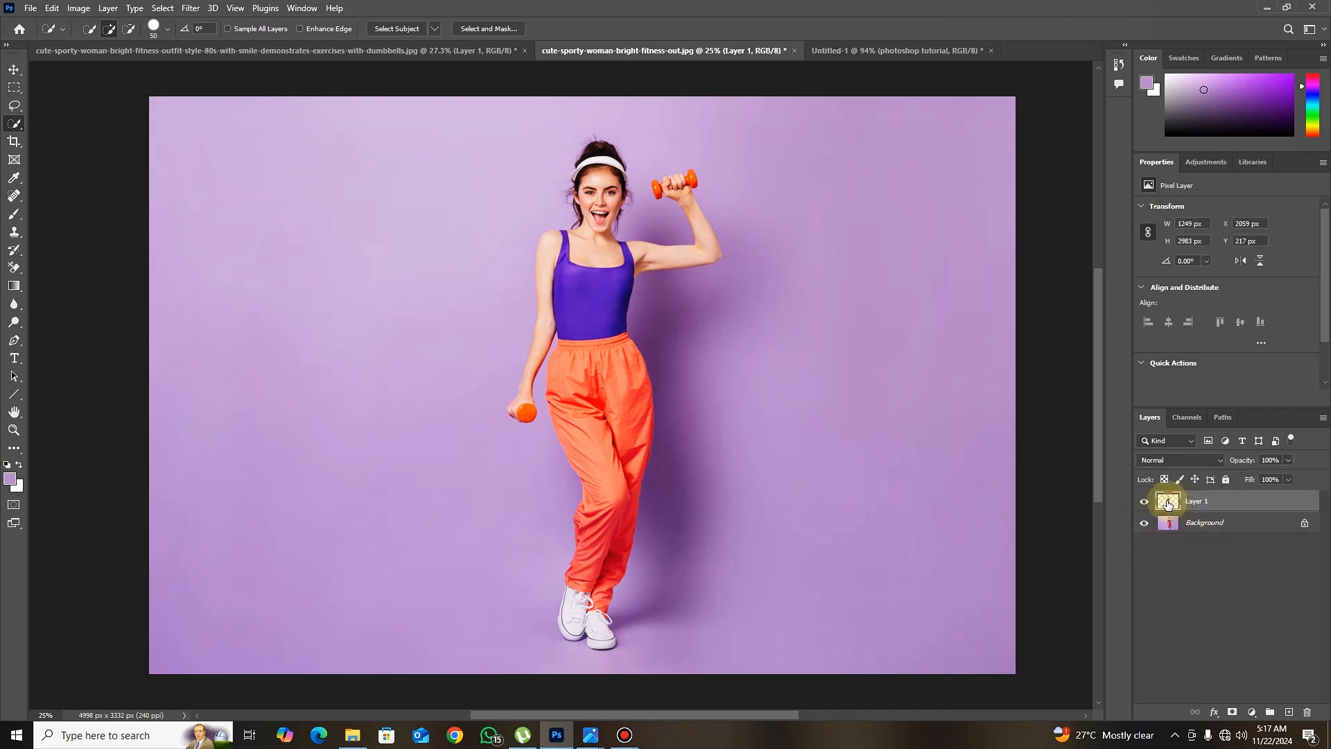
left_click(15, 180)
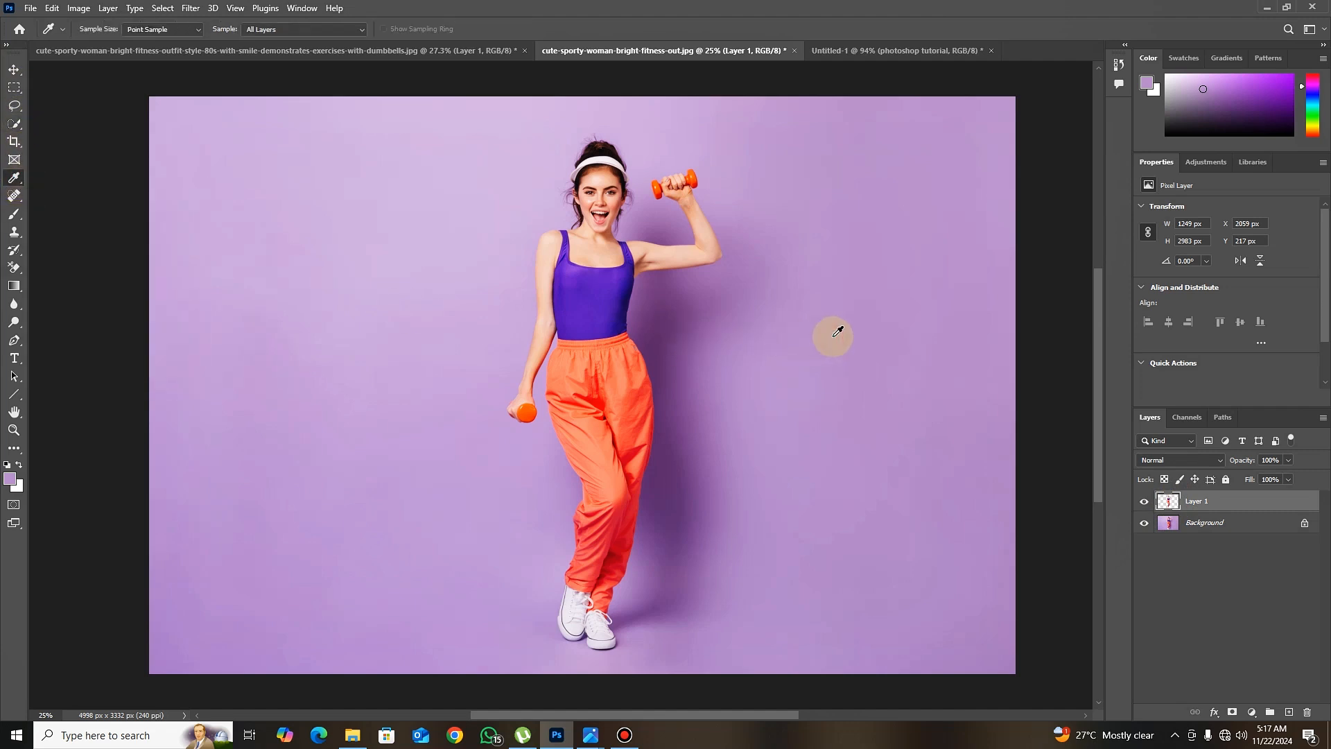
left_click(1208, 524)
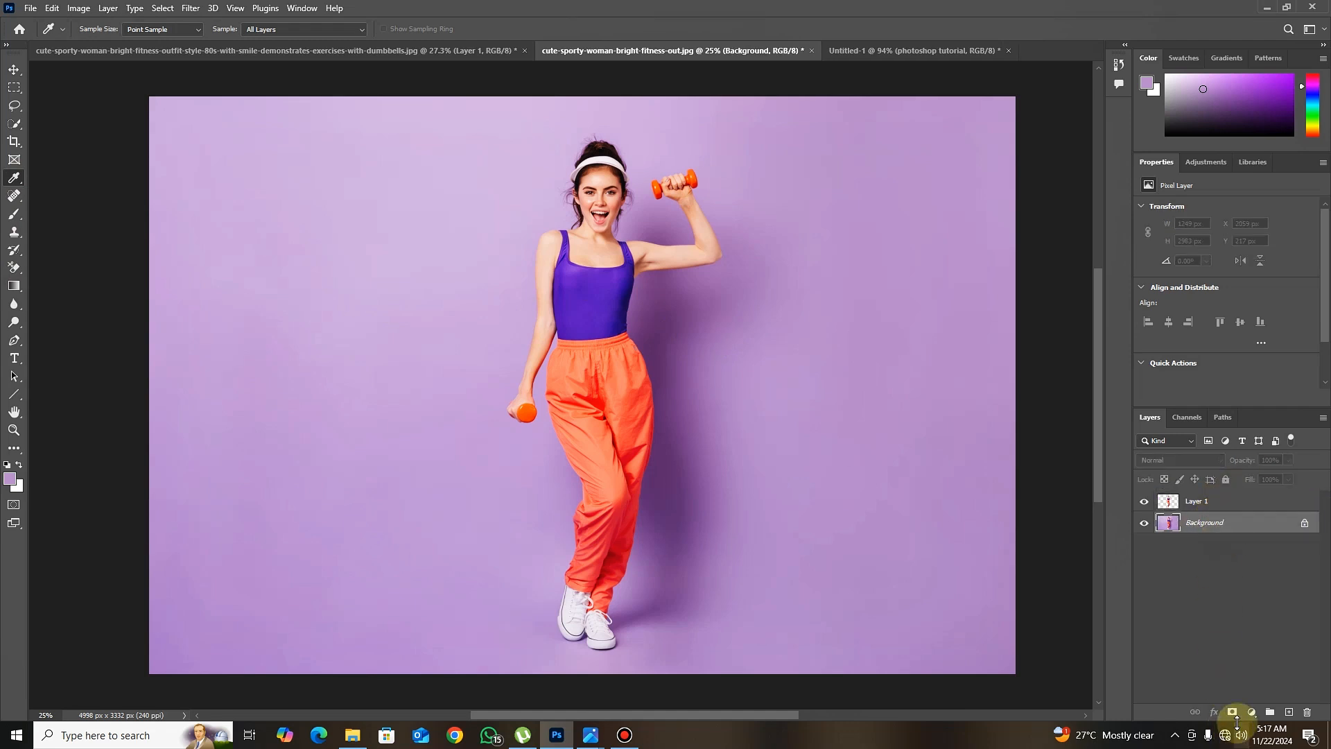
left_click(1253, 710)
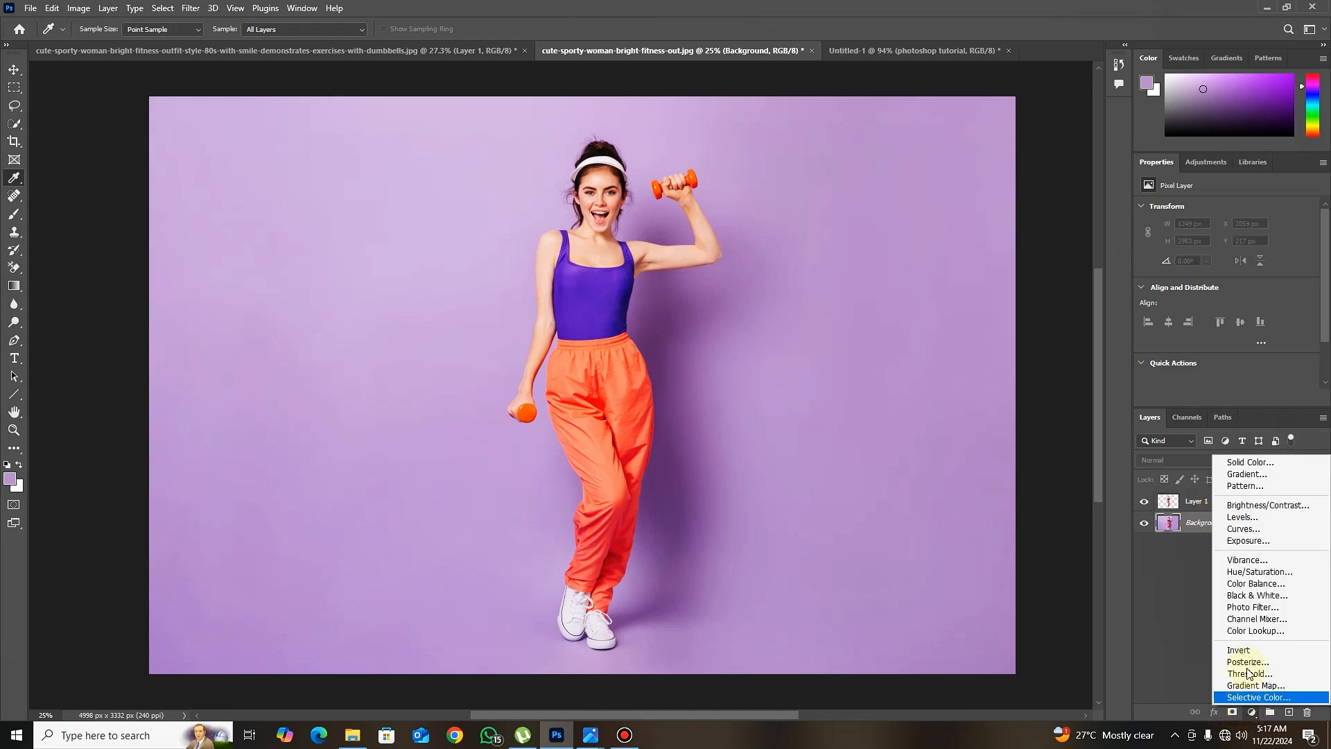
left_click(1235, 463)
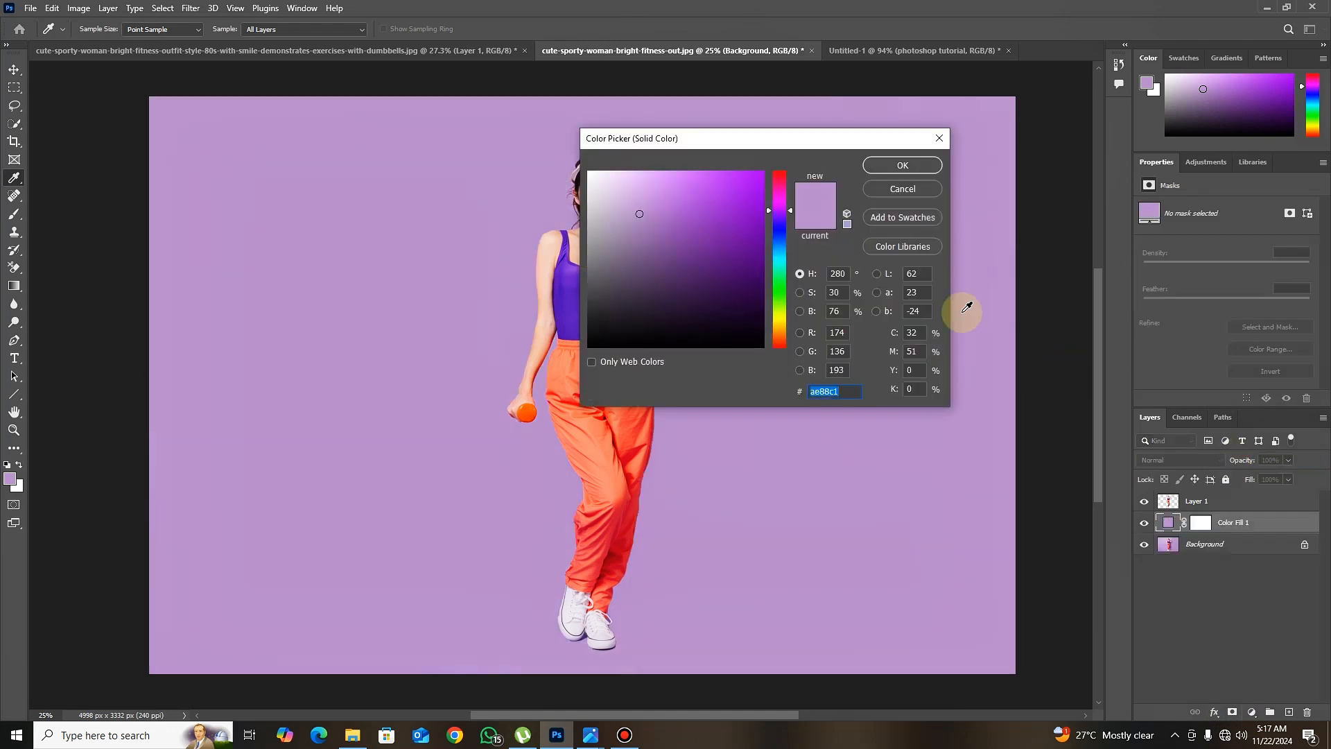
left_click(881, 165)
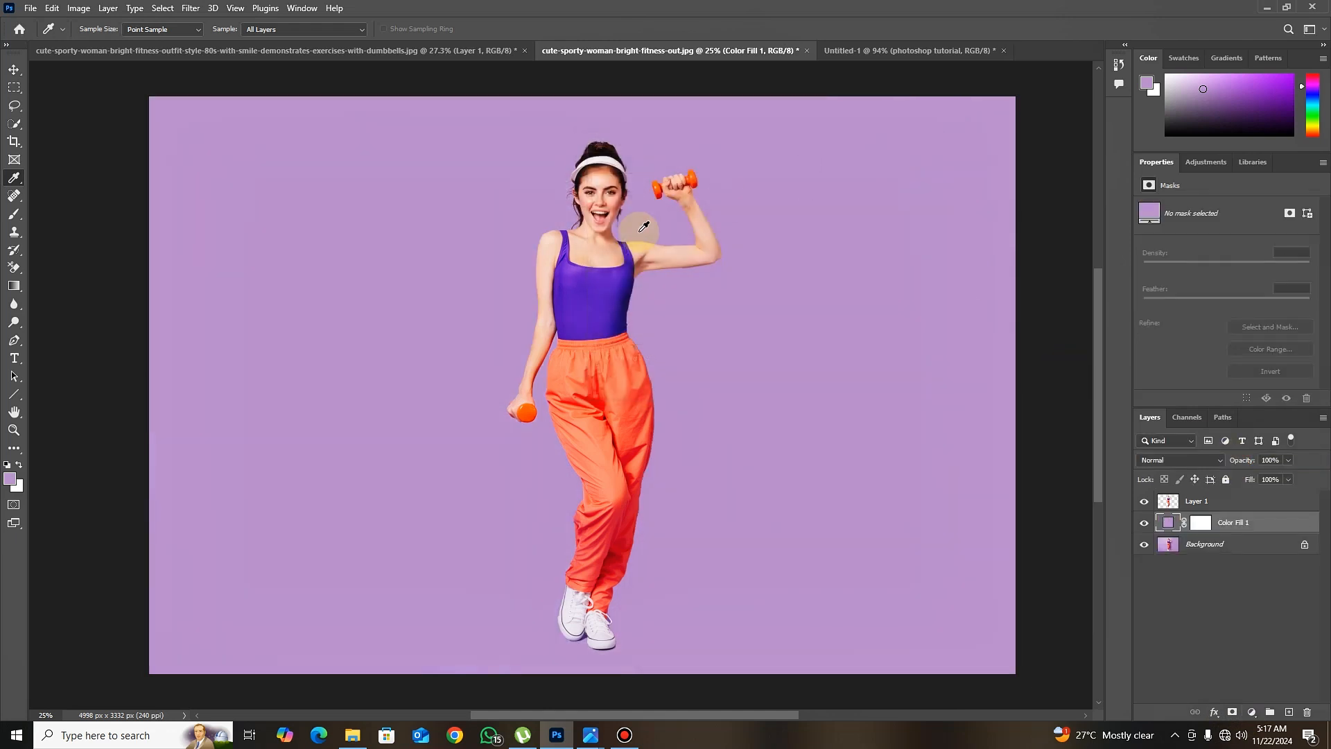
left_click(1145, 546)
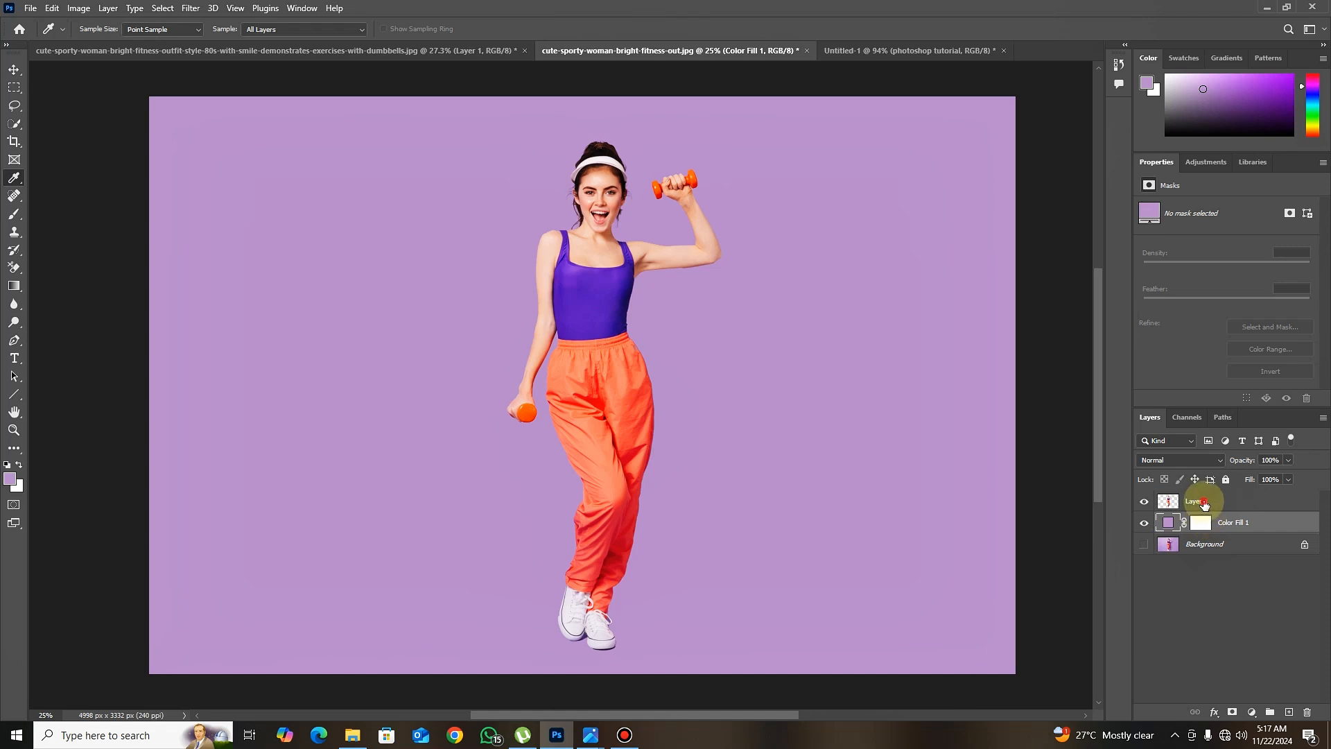
Copy a vertical strip about 5 px wide and 1708 px tall, from the woman's chest to her lower trousers, to a new layer.
left_click(1153, 502)
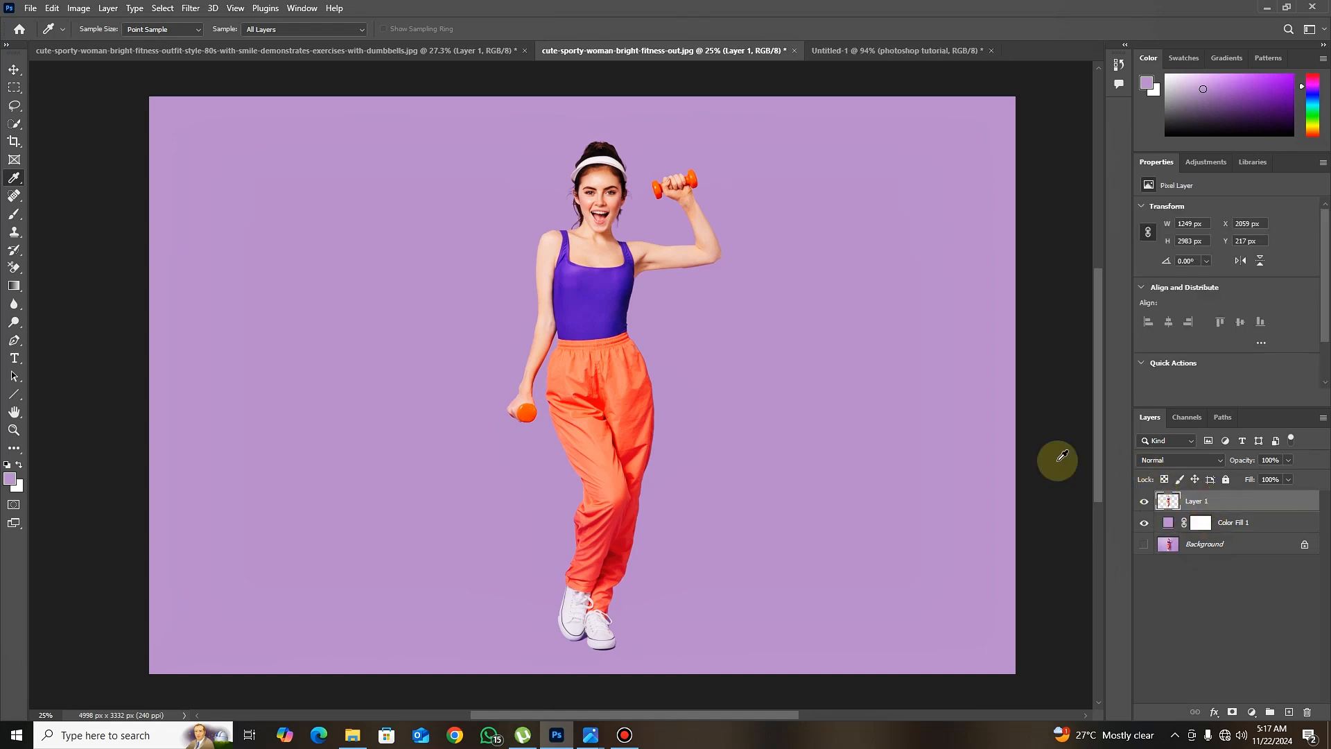
left_click(14, 89)
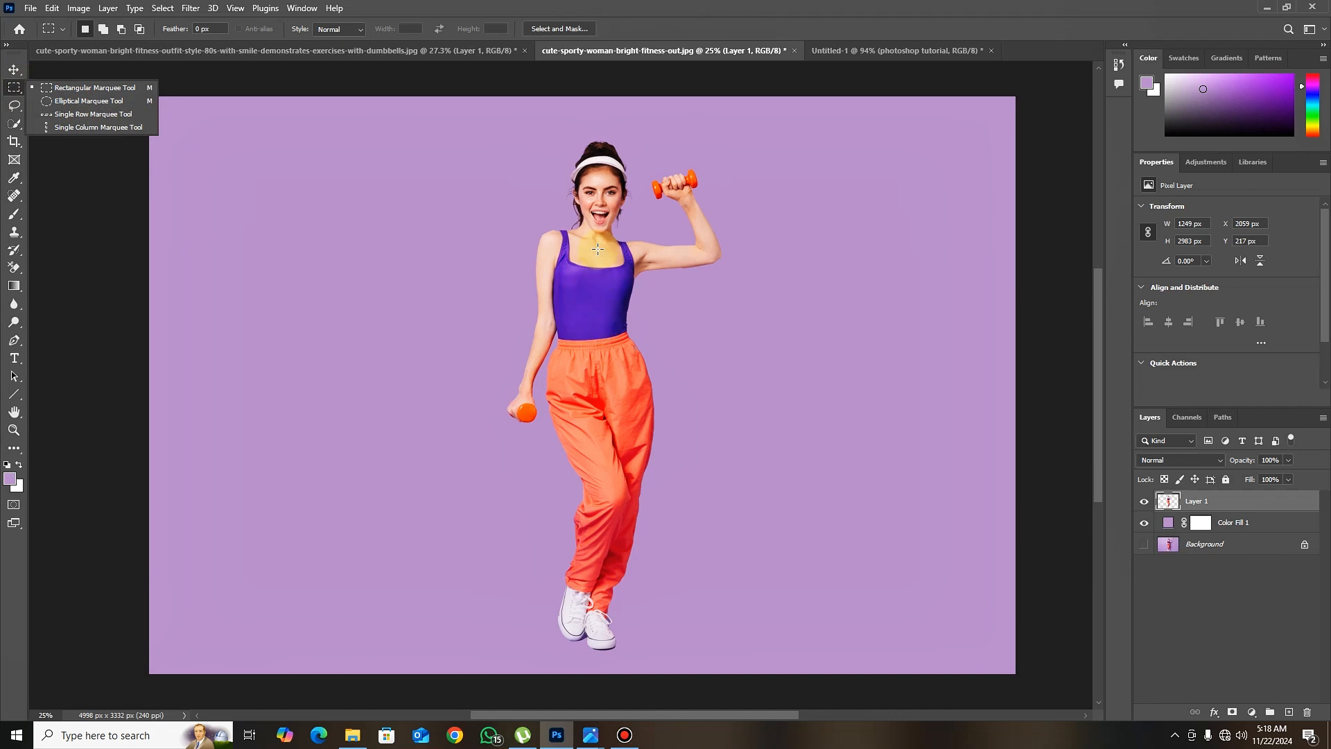
left_click_drag(595, 274, 595, 569)
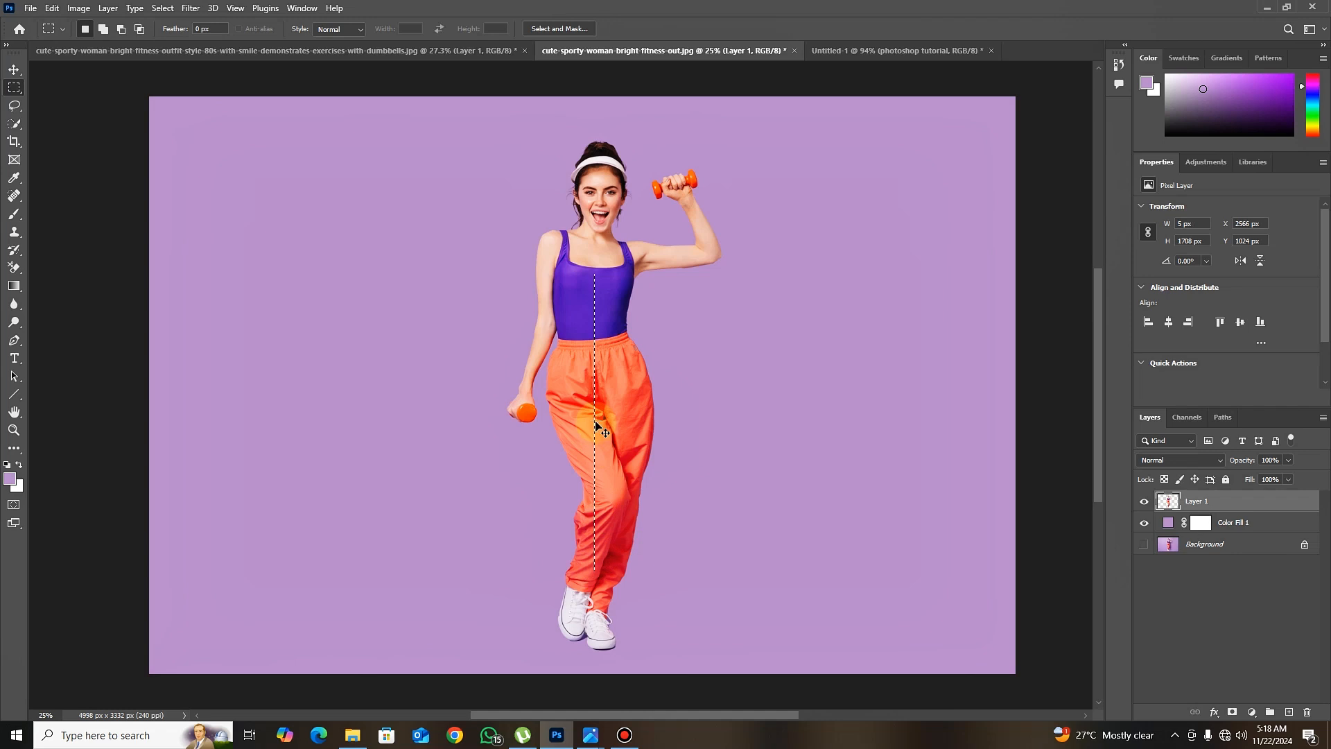
key("ctrl+j")
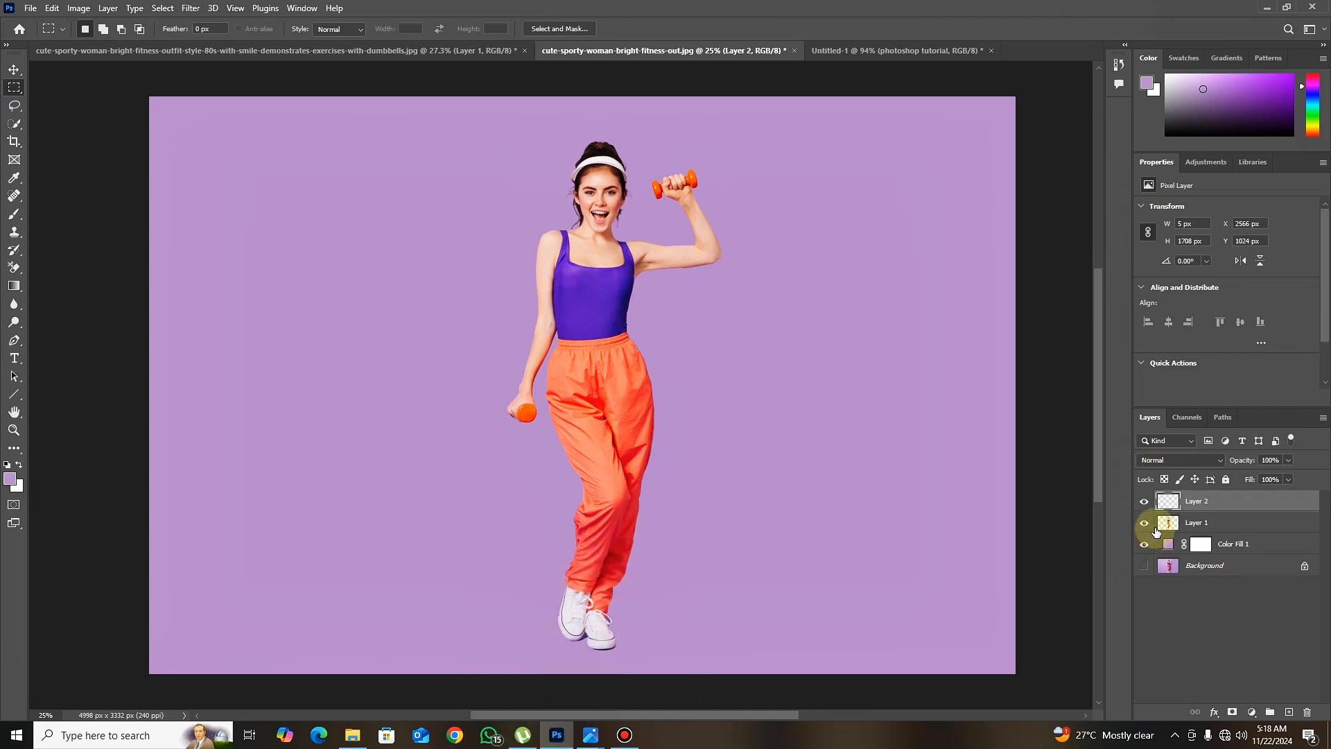
Stretch the copied strip horizontally to about 128440% so its color bands extend past both sides of the canvas.
left_click(1169, 503)
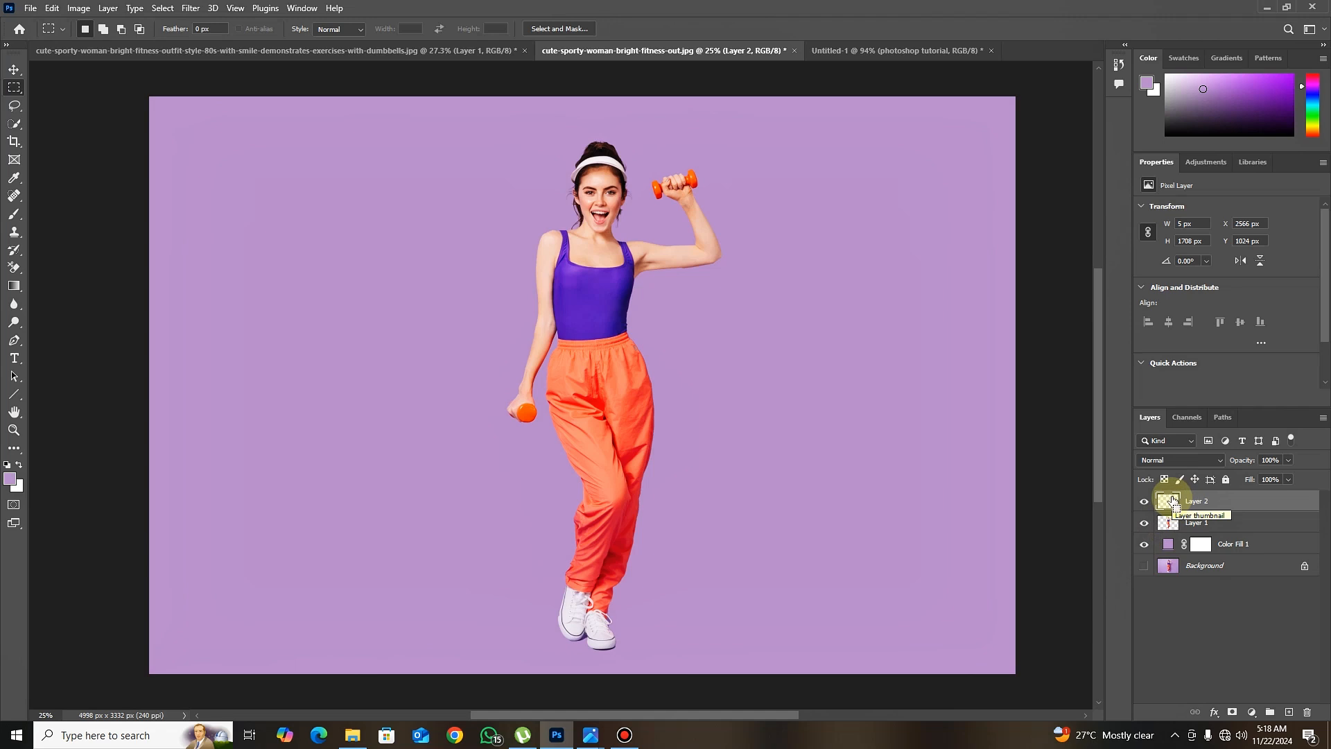
key("ctrl+t")
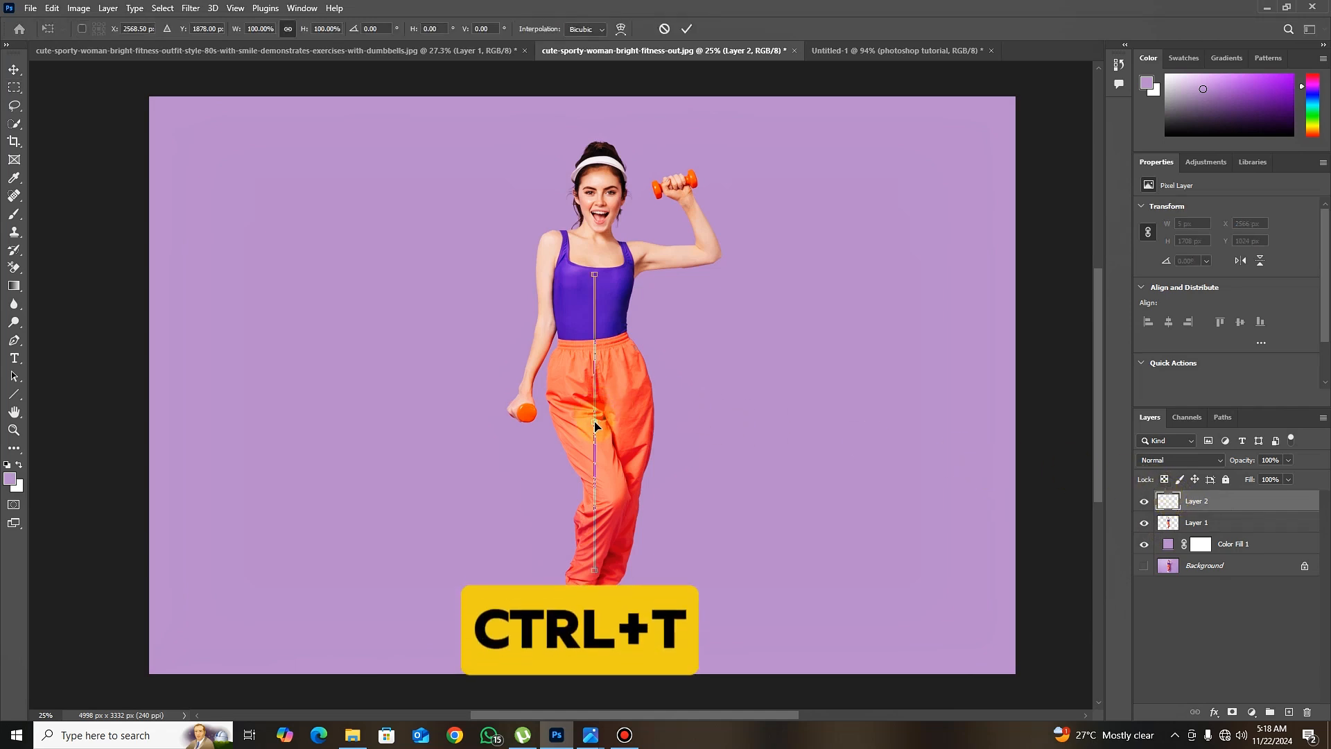
left_click_drag(598, 421, 1017, 452)
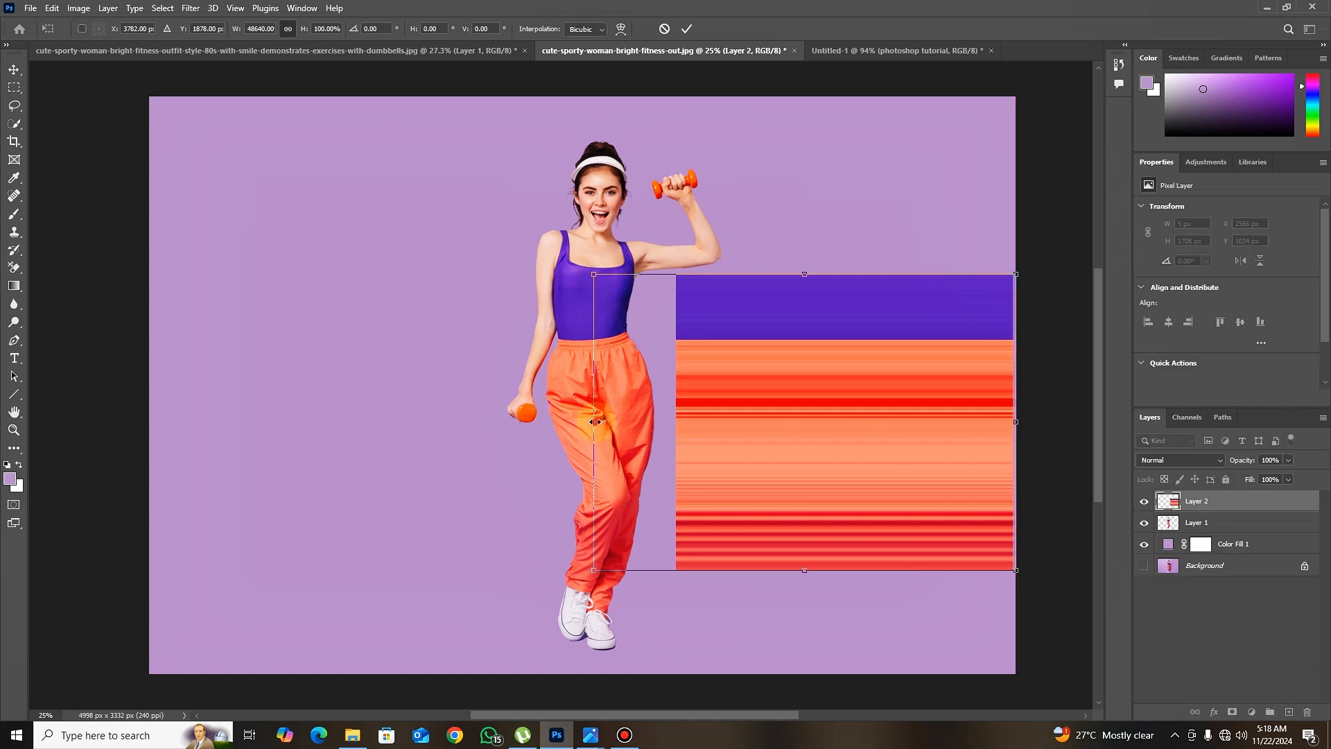
left_click_drag(595, 421, 179, 421)
left_click_drag(667, 713, 731, 713)
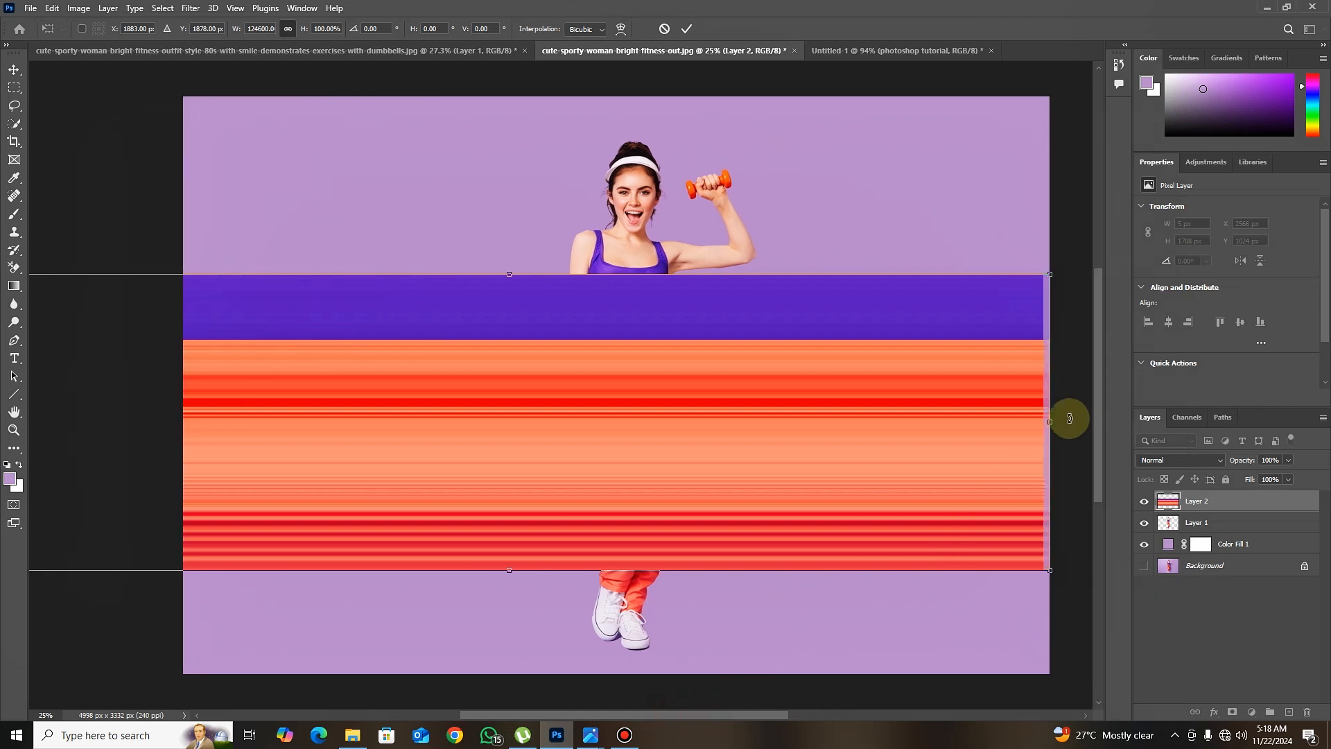
left_click_drag(1051, 422, 1083, 422)
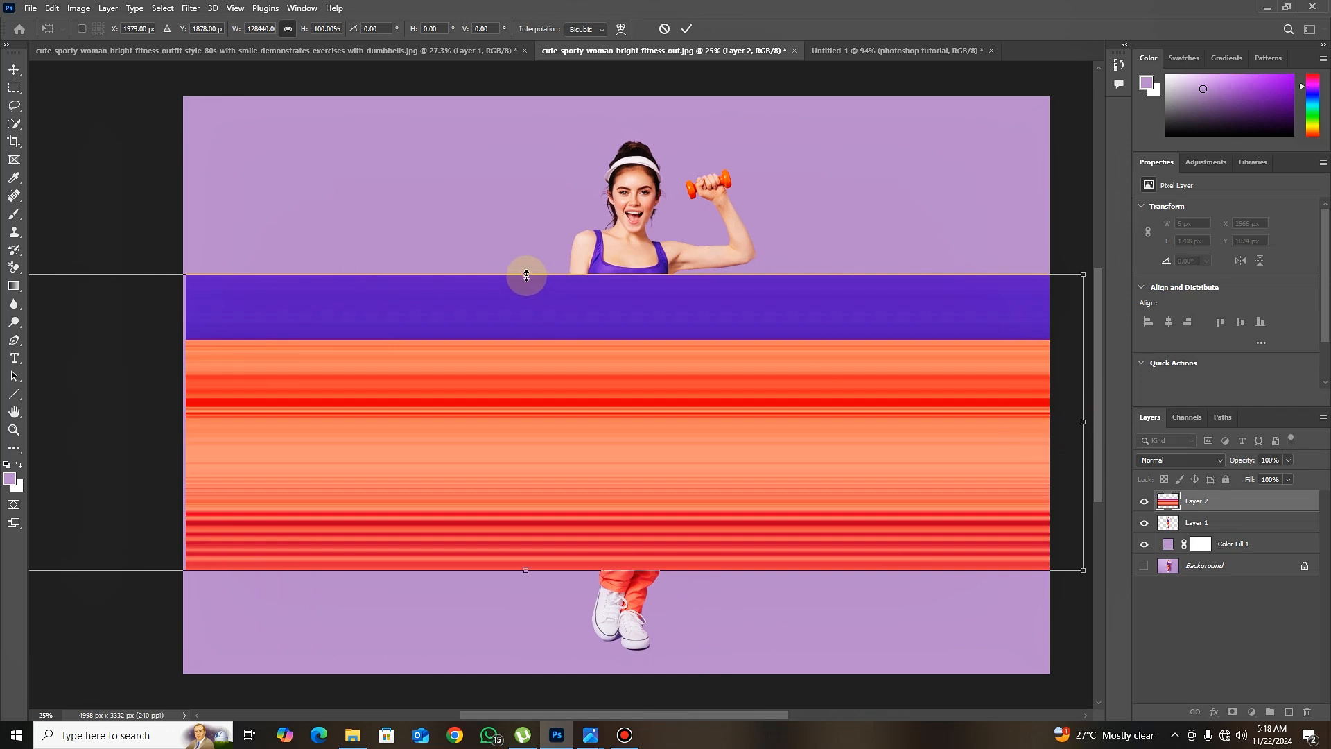
Stretch the color bands vertically to about 132.55% height and apply the transformation.
left_click_drag(524, 274, 539, 239)
left_click_drag(529, 569, 530, 631)
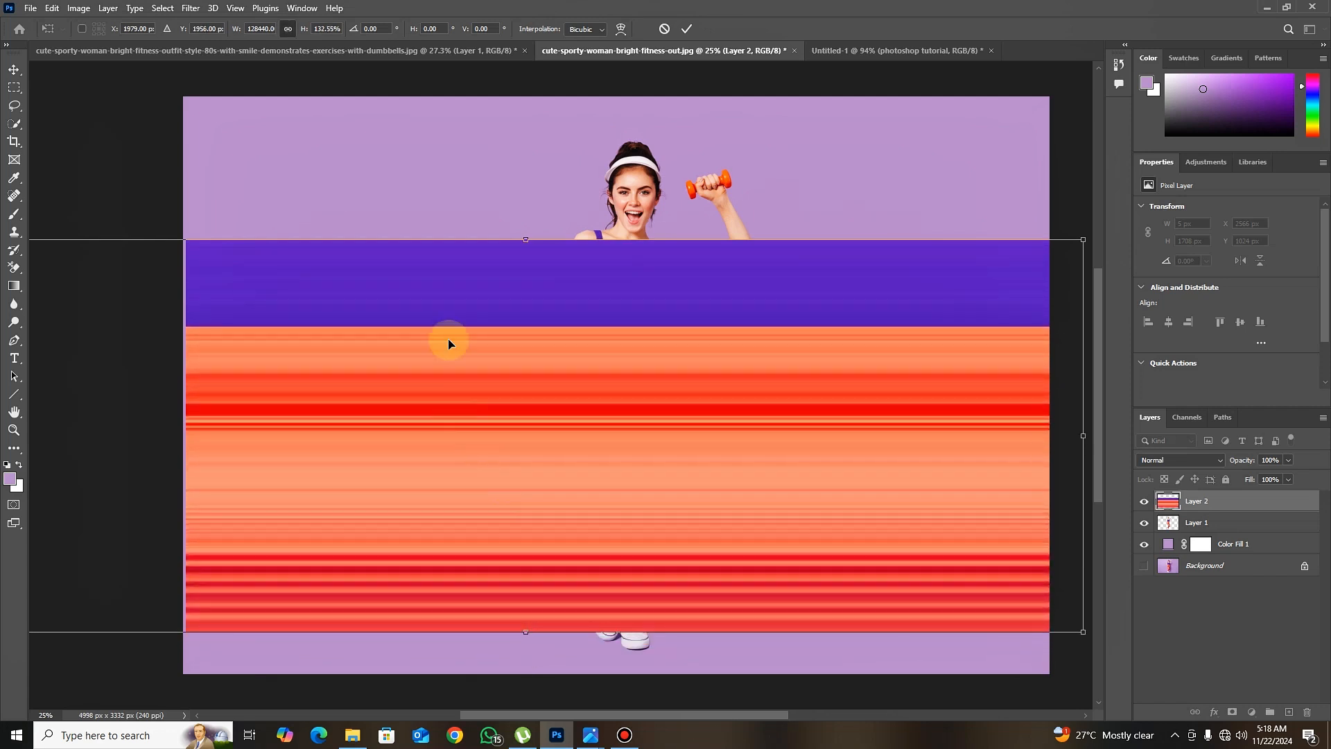
left_click(687, 28)
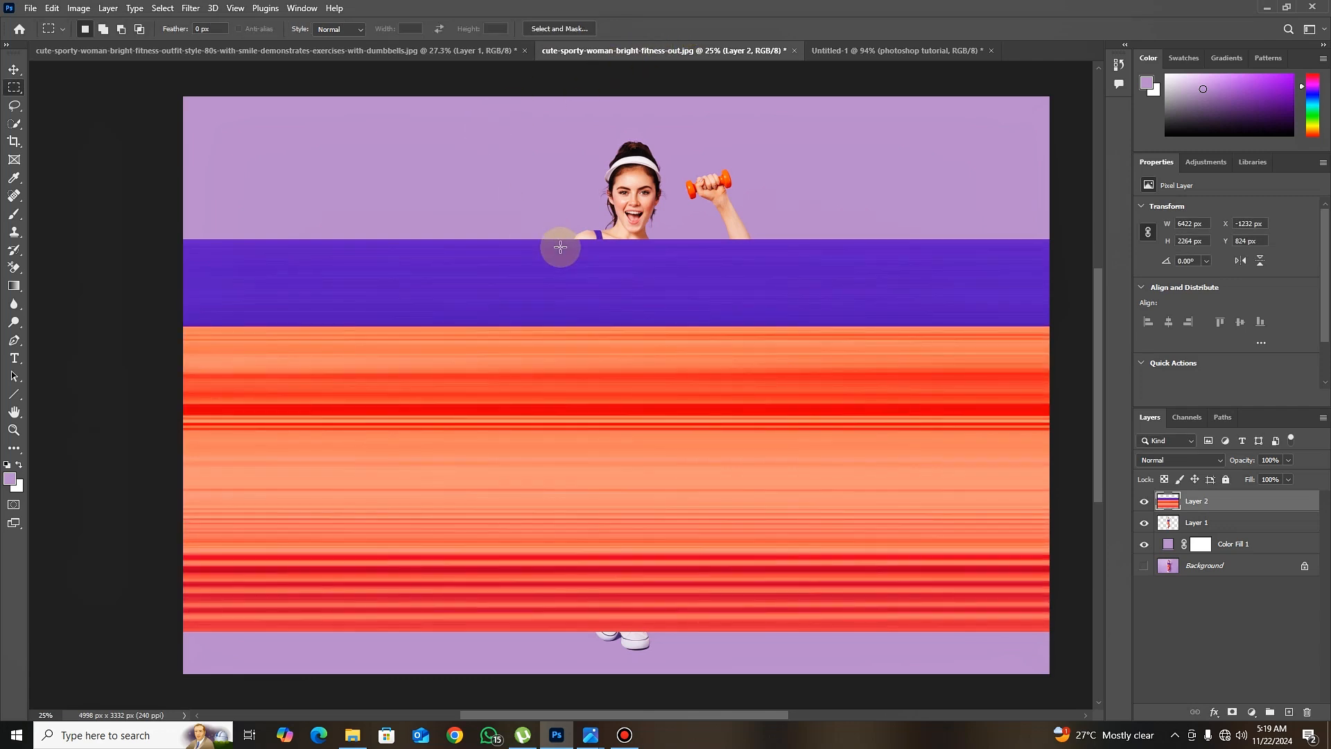
Apply the Polar Coordinates distort filter to the color bands with Rectangular to Polar.
left_click(192, 9)
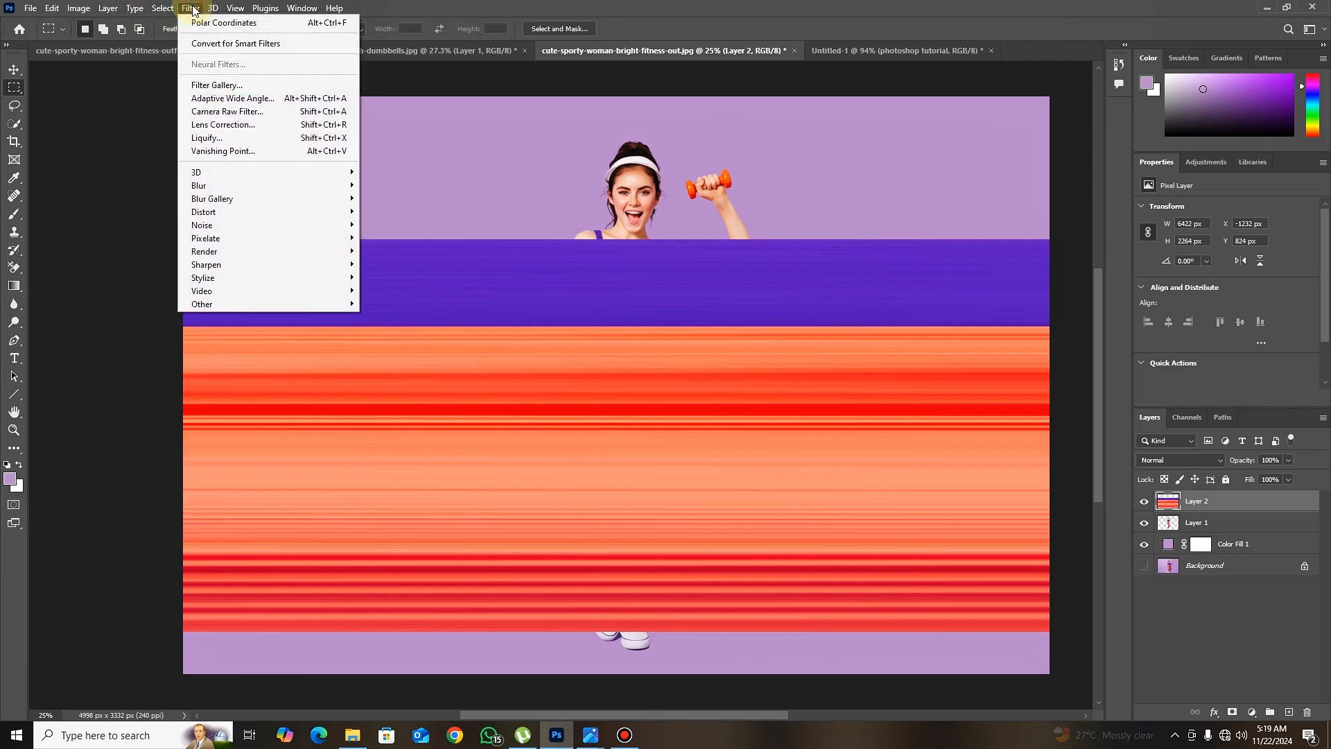
mouse_move(223, 219)
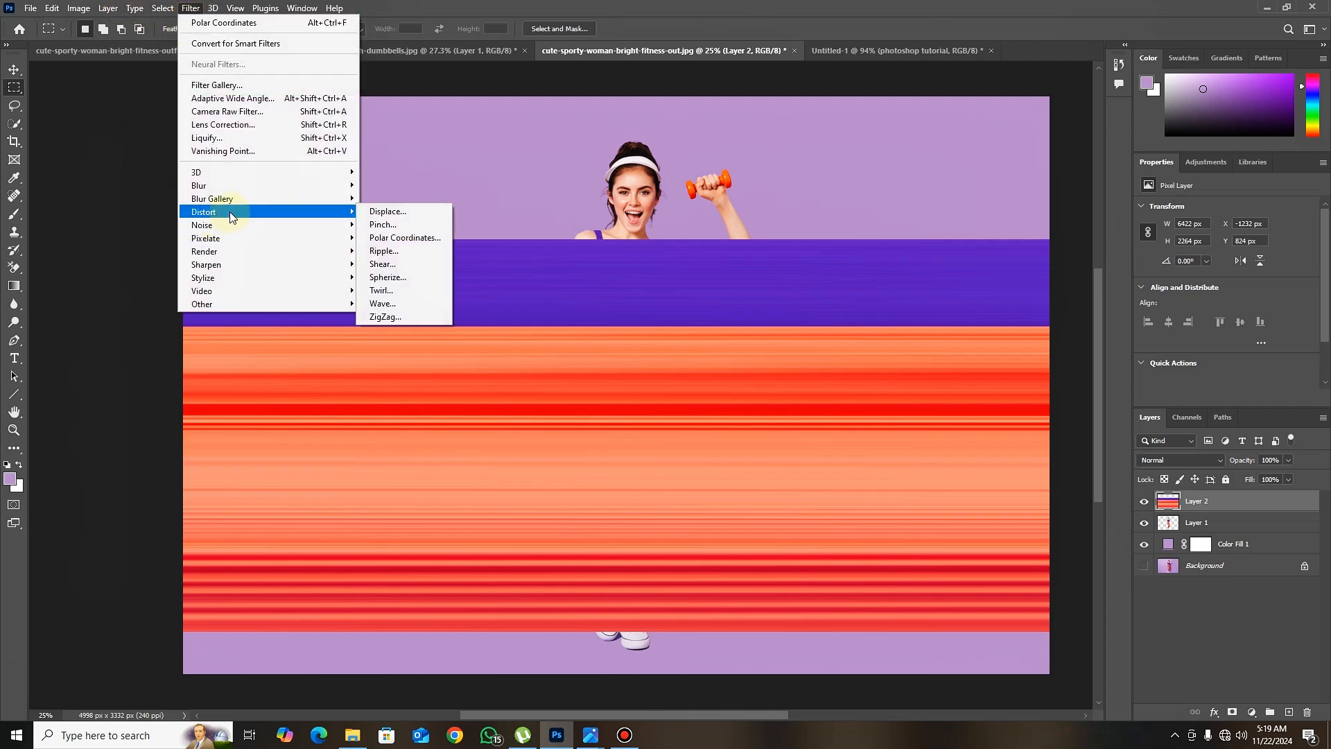
left_click(393, 239)
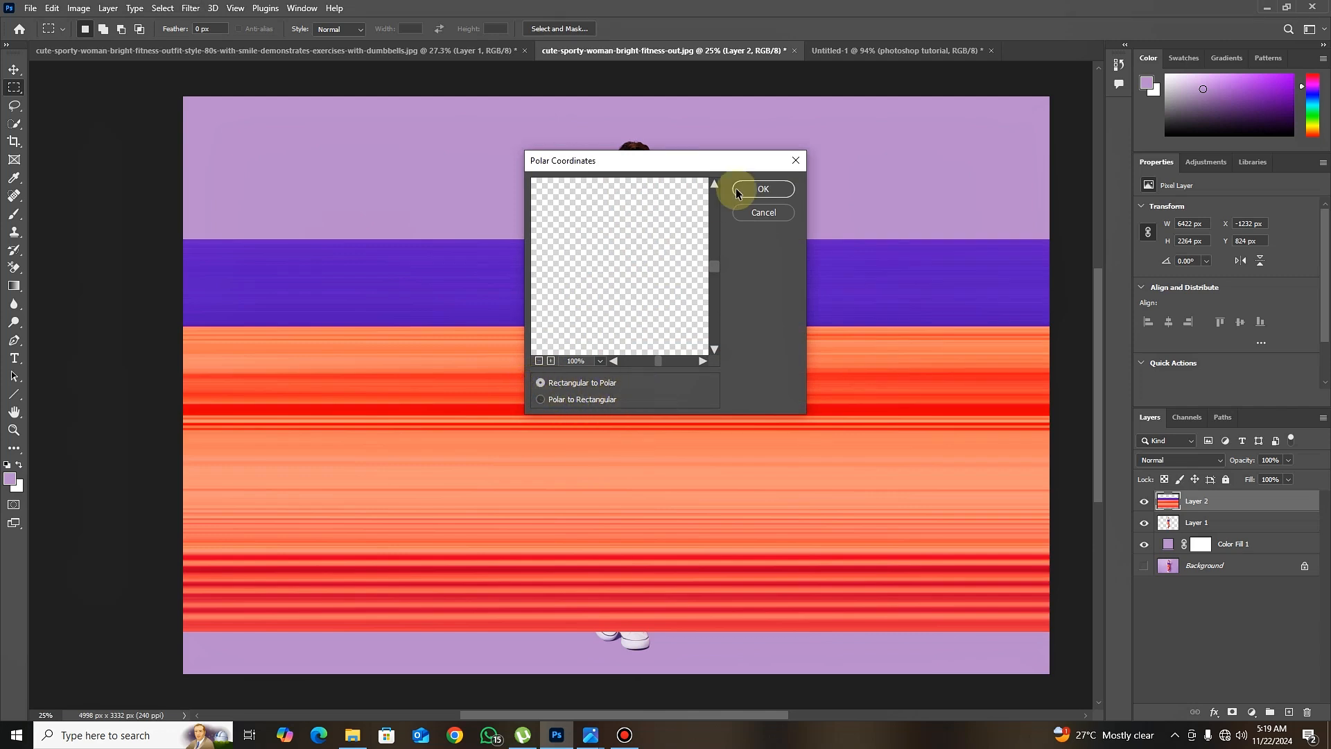
left_click(761, 191)
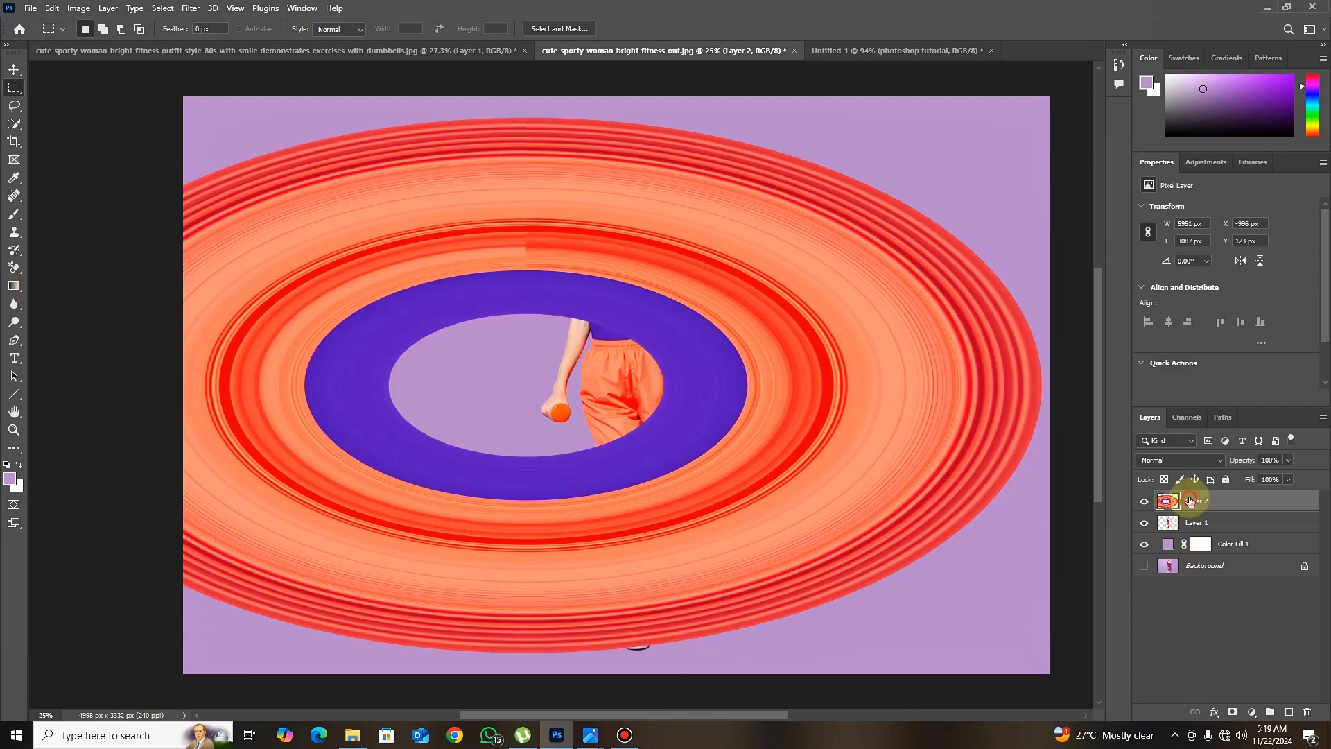
Squeeze the oval rings into a near circle about 3263 by 3121 px and place their layer beneath the woman's cutout layer.
key("ctrl+t")
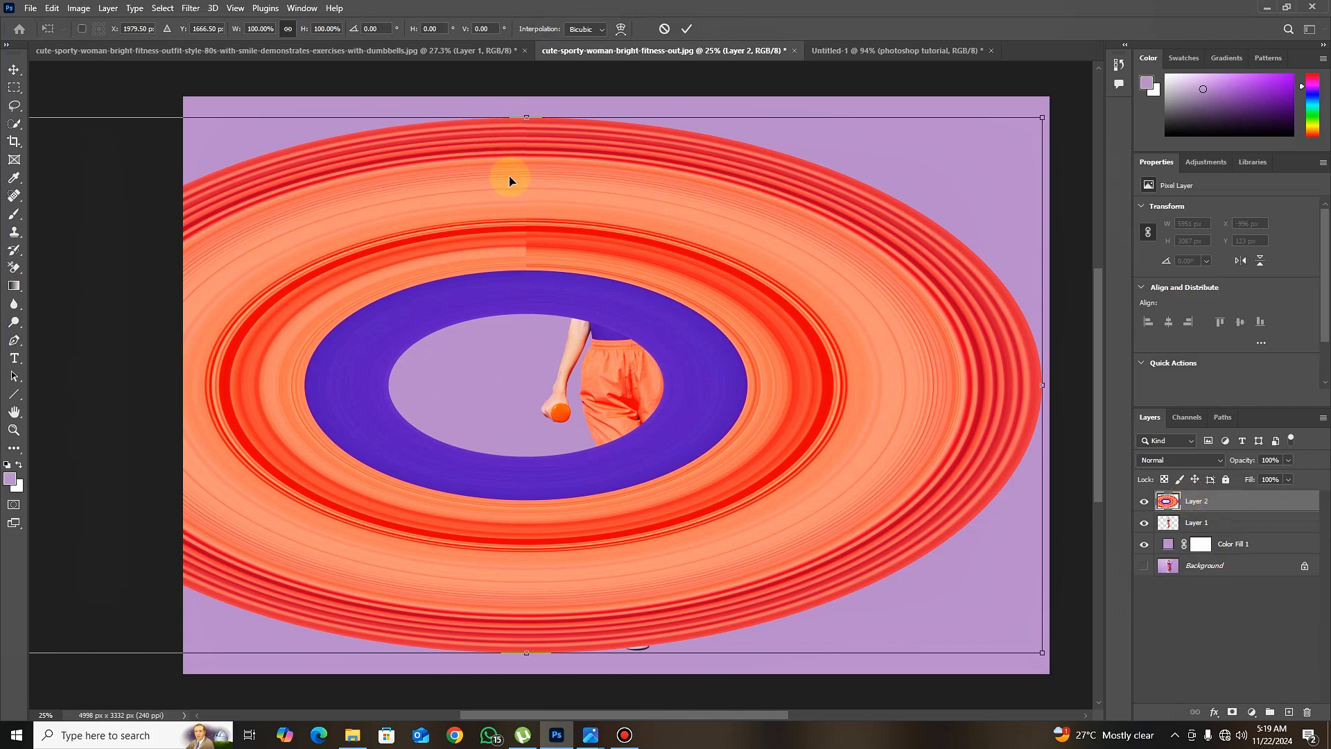
scroll(478, 183, "down", 1)
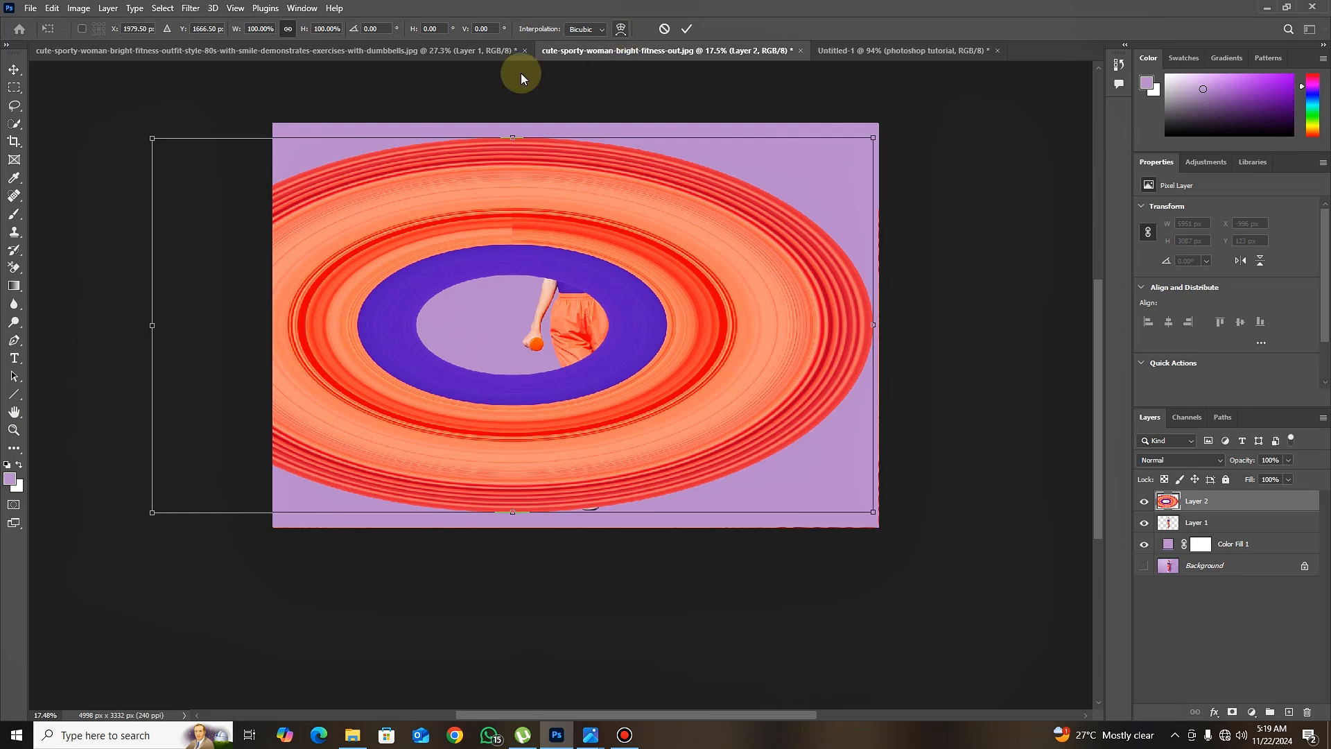
left_click_drag(150, 324, 367, 324)
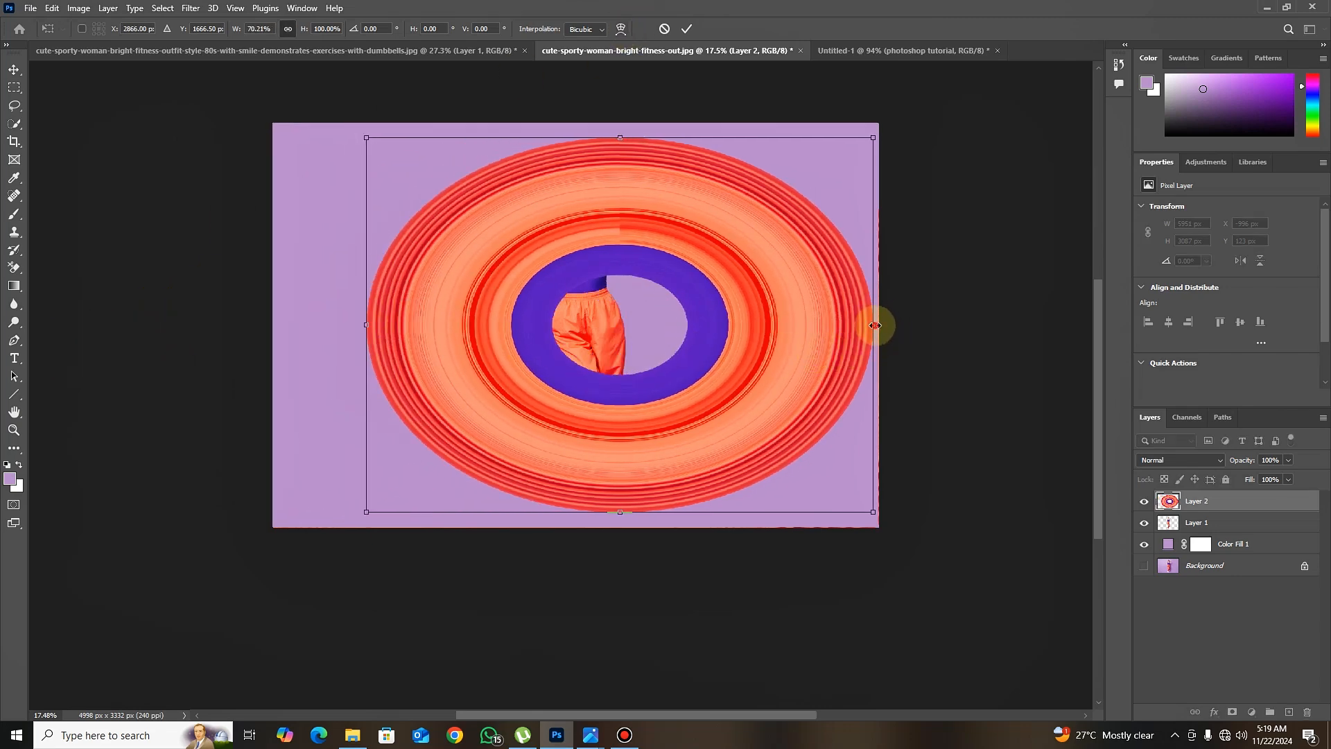
left_click_drag(875, 323, 776, 319)
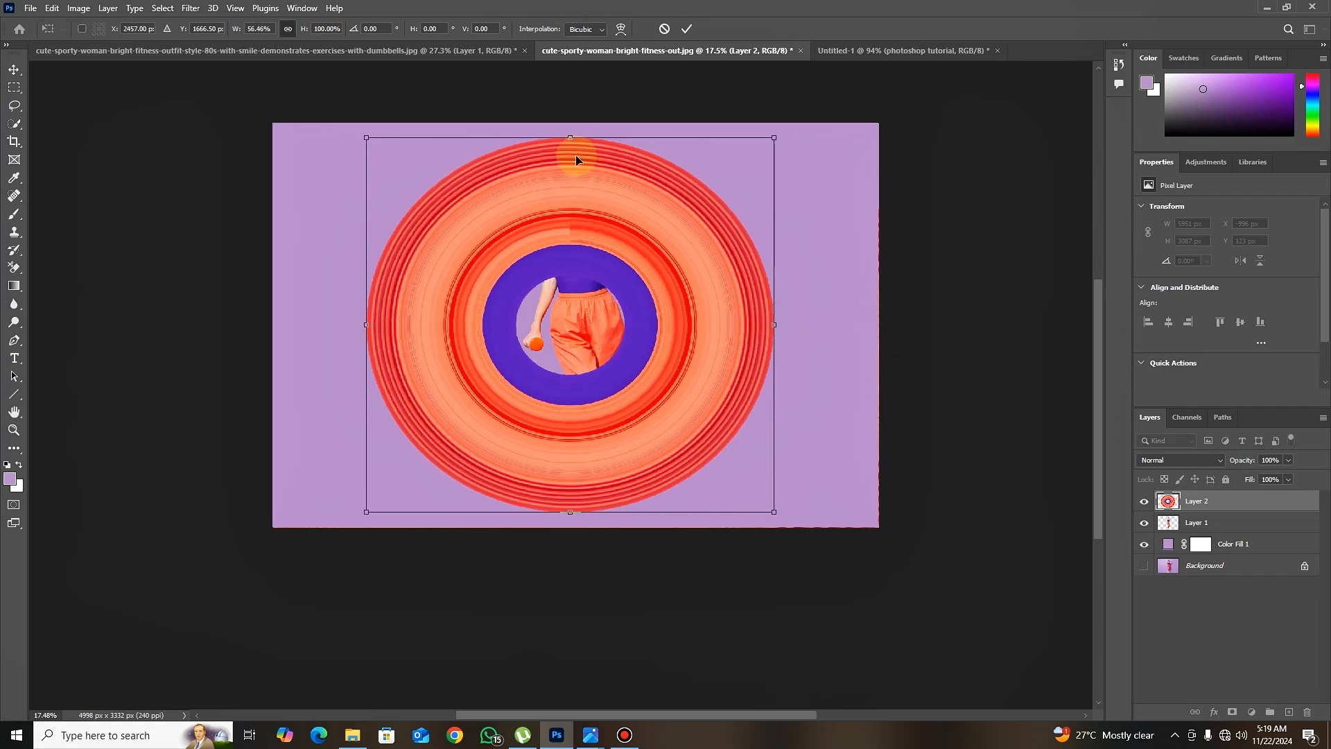
mouse_move(570, 137)
left_mouse_down()
mouse_move(570, 119)
mouse_move(570, 134)
left_mouse_up()
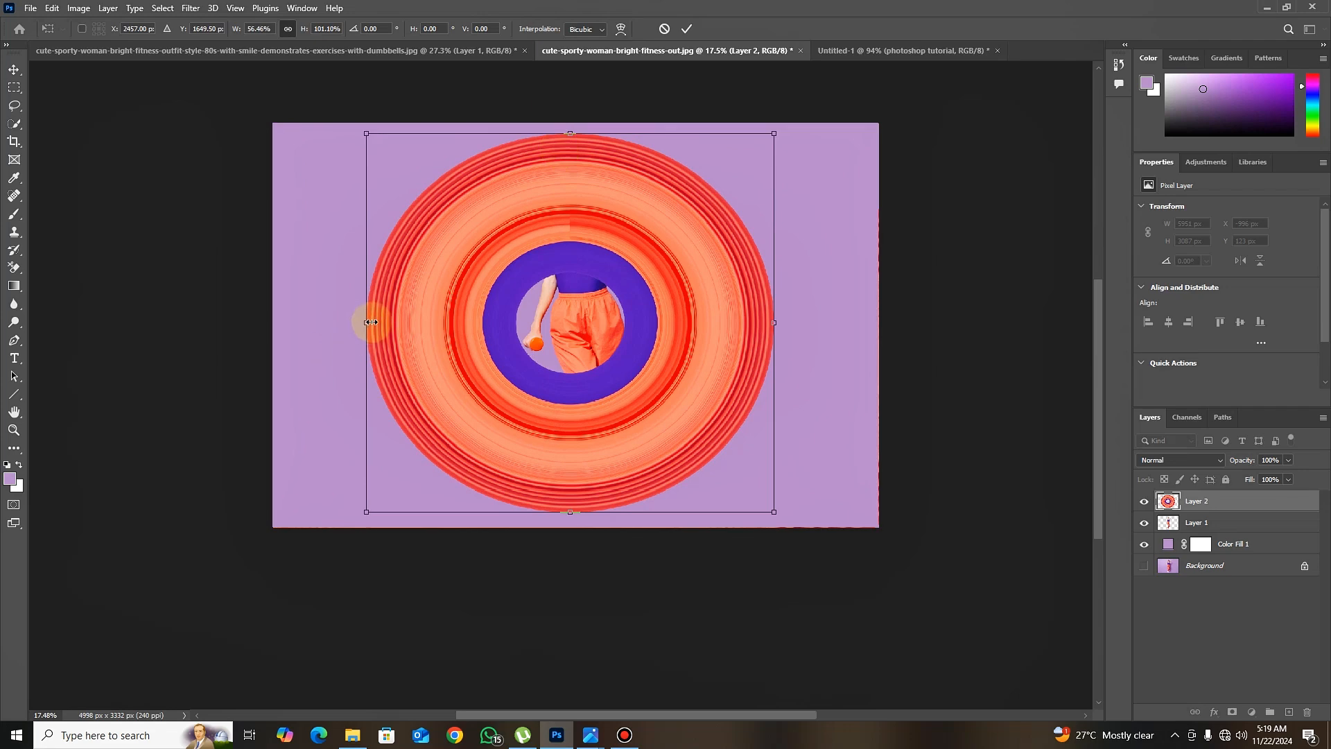
left_click_drag(368, 321, 380, 321)
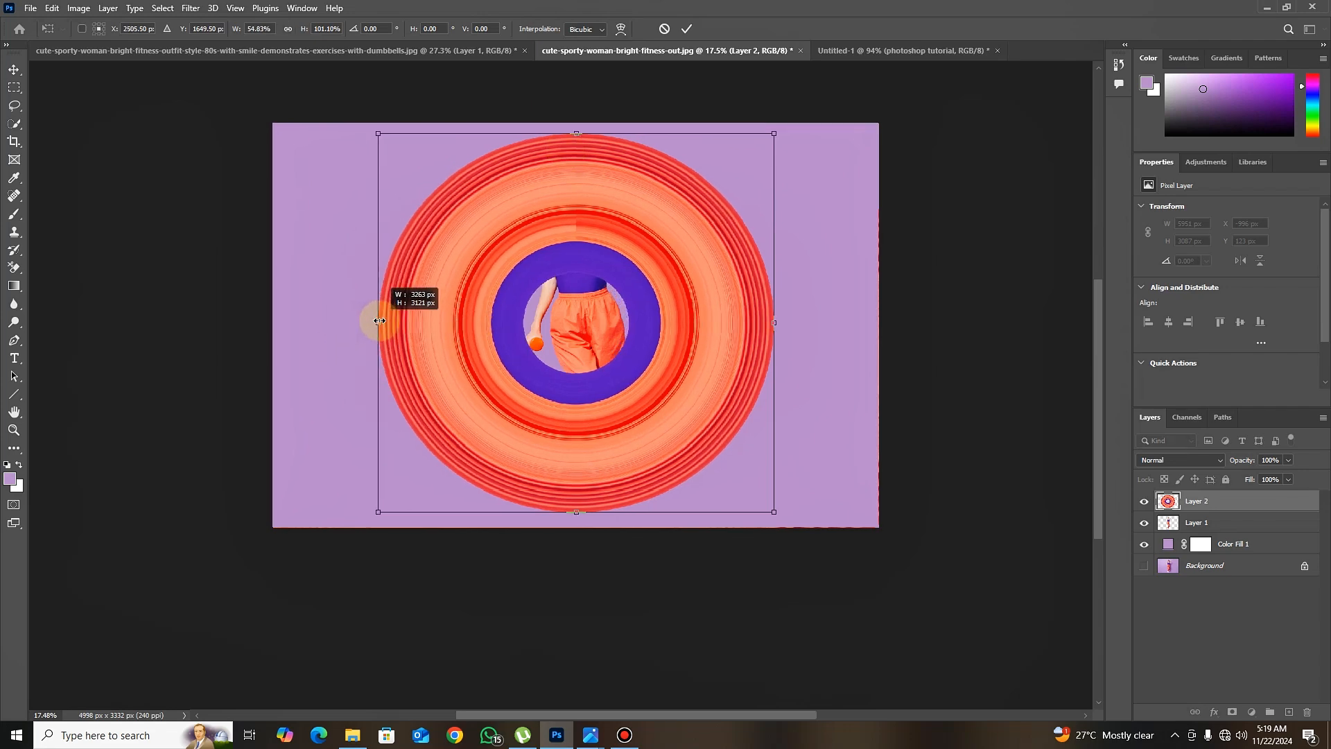
left_click(687, 32)
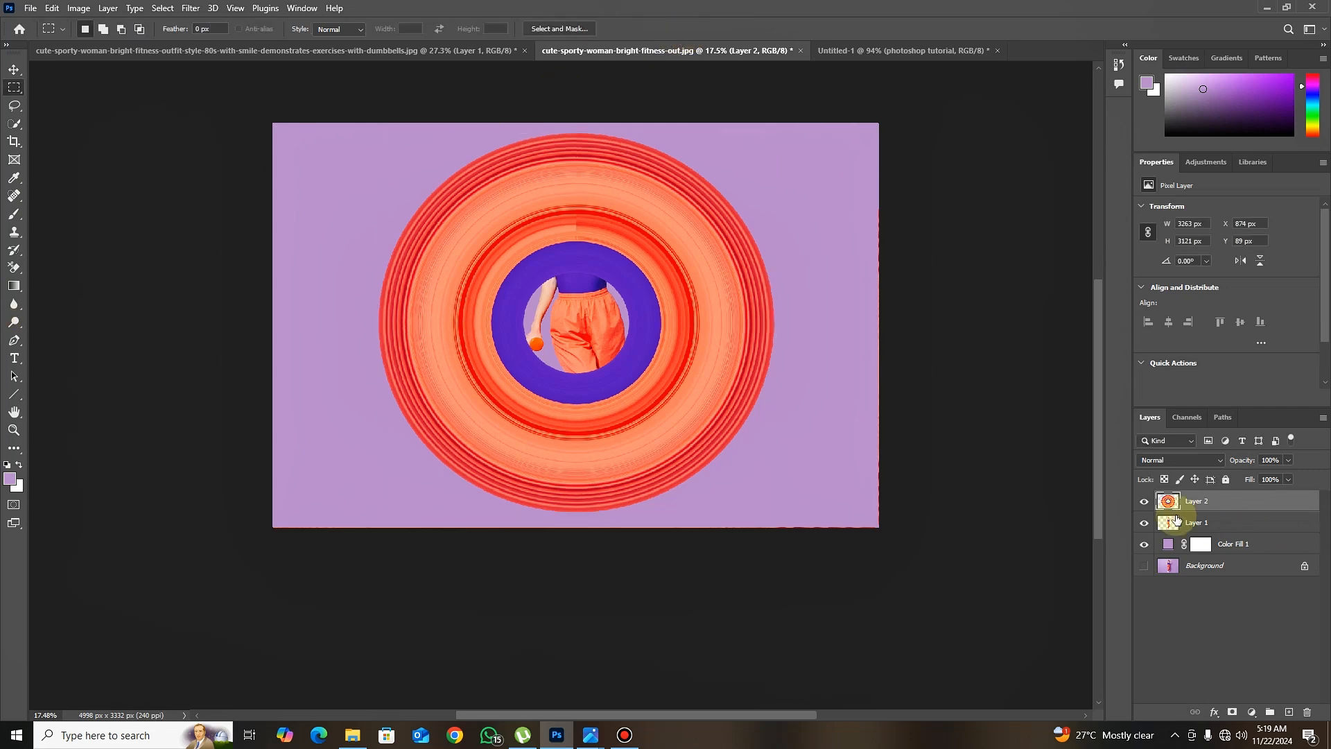
left_click_drag(1198, 503, 1200, 524)
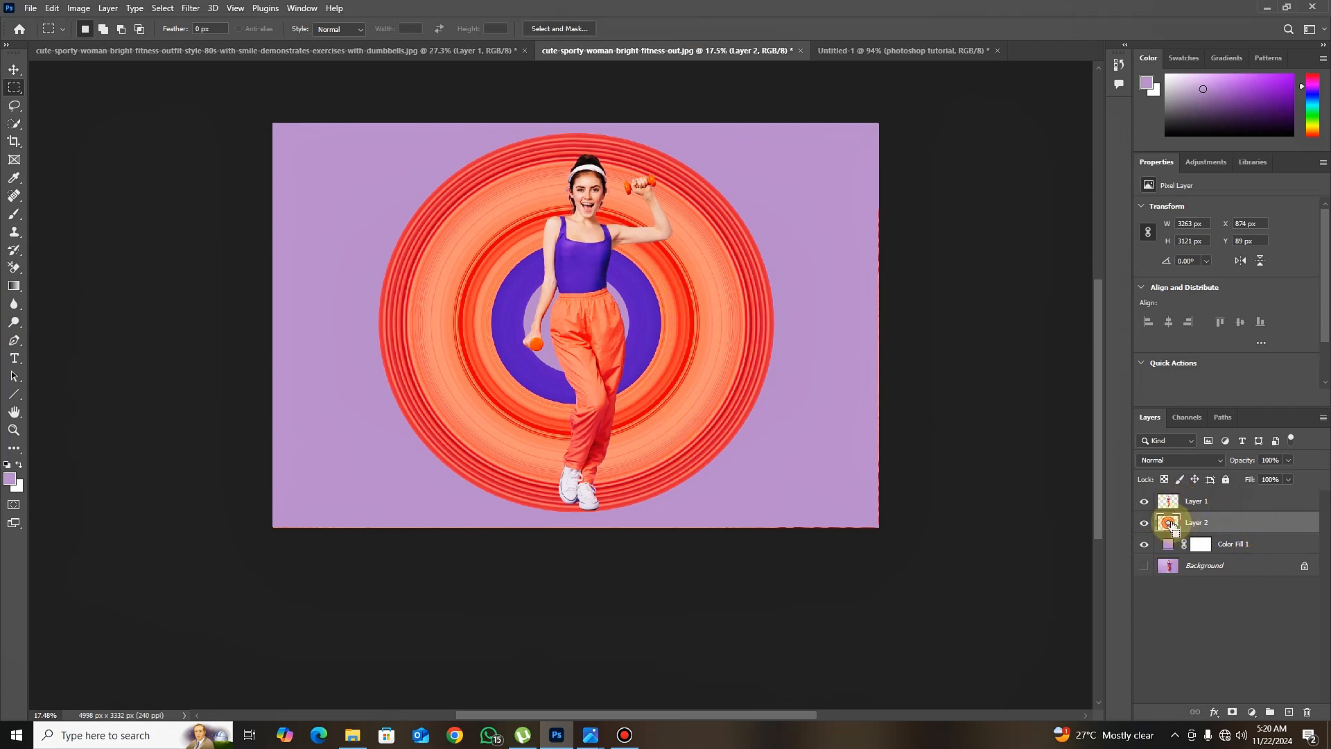
Scale the ring layer down proportionally to about 91.11%, about 2973 by 2845 px, roughly matching the woman's height.
key("ctrl+t")
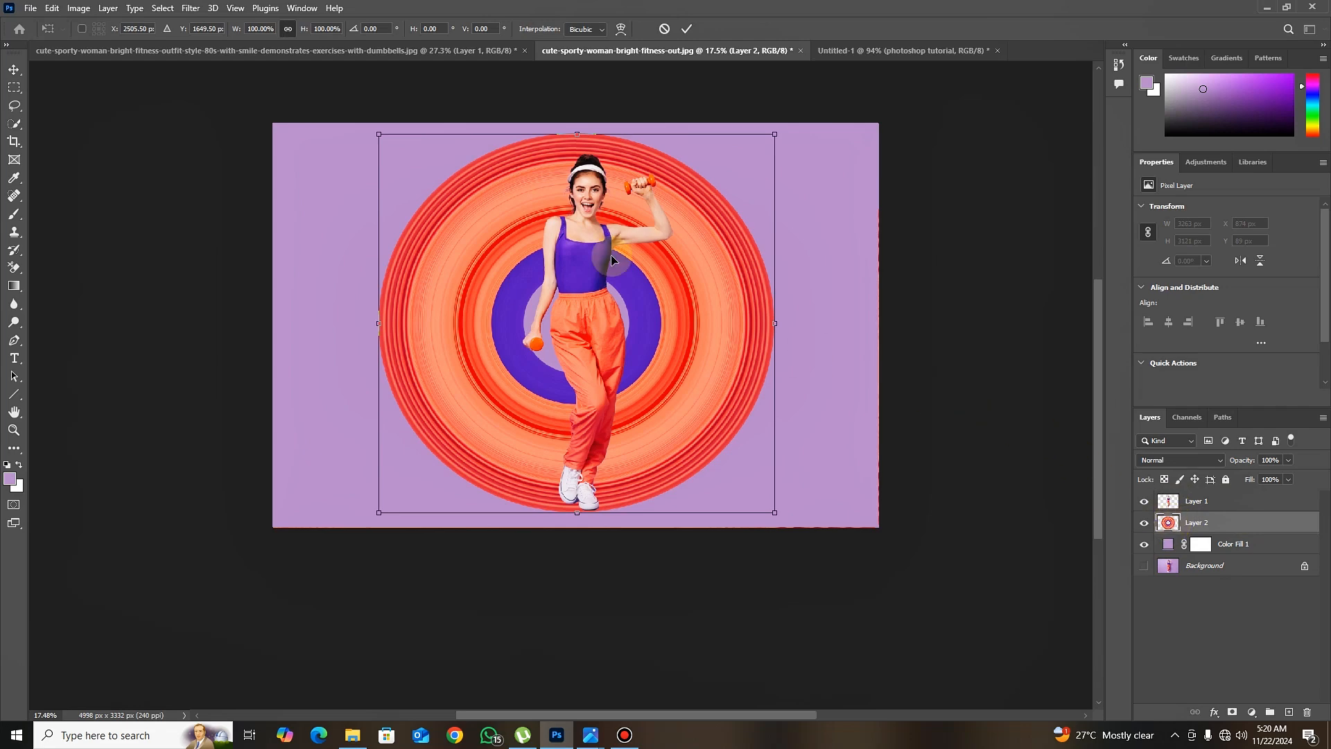
left_click_drag(577, 134, 585, 148)
left_click_drag(588, 157, 588, 151)
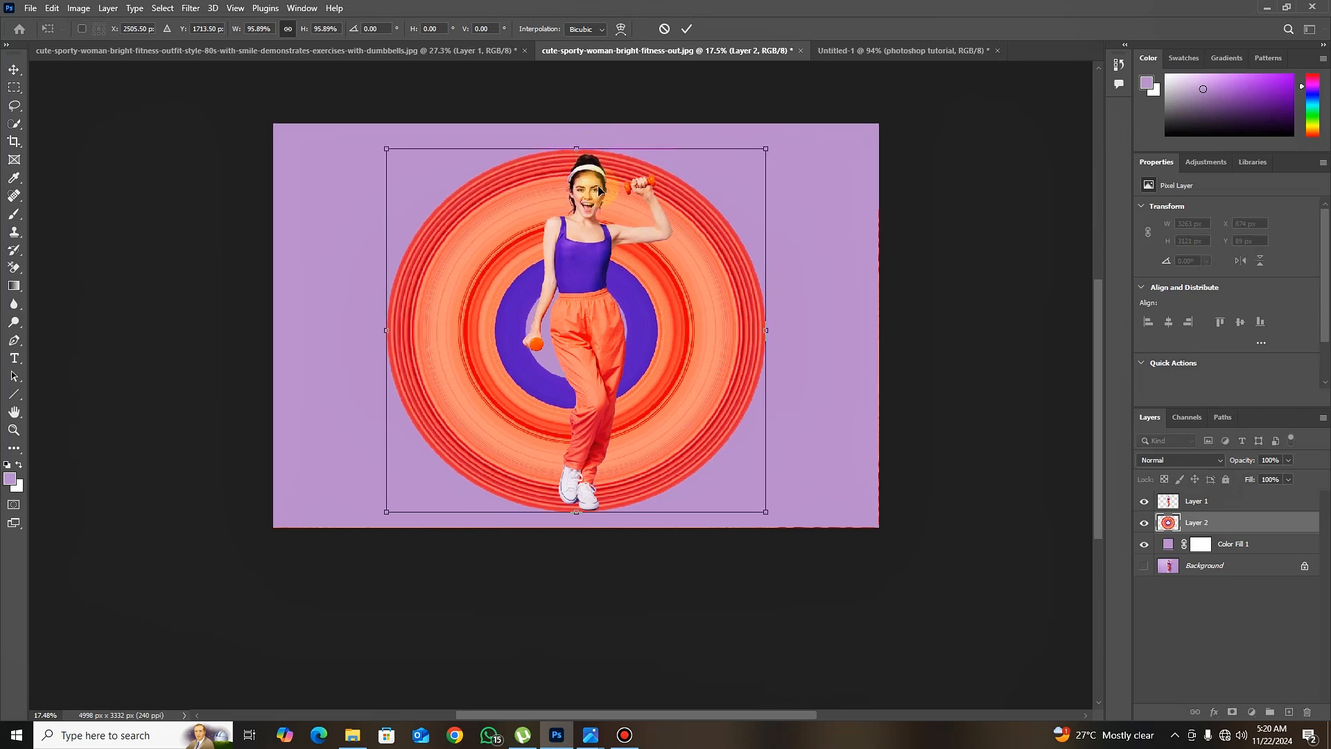
left_click_drag(480, 343, 504, 343)
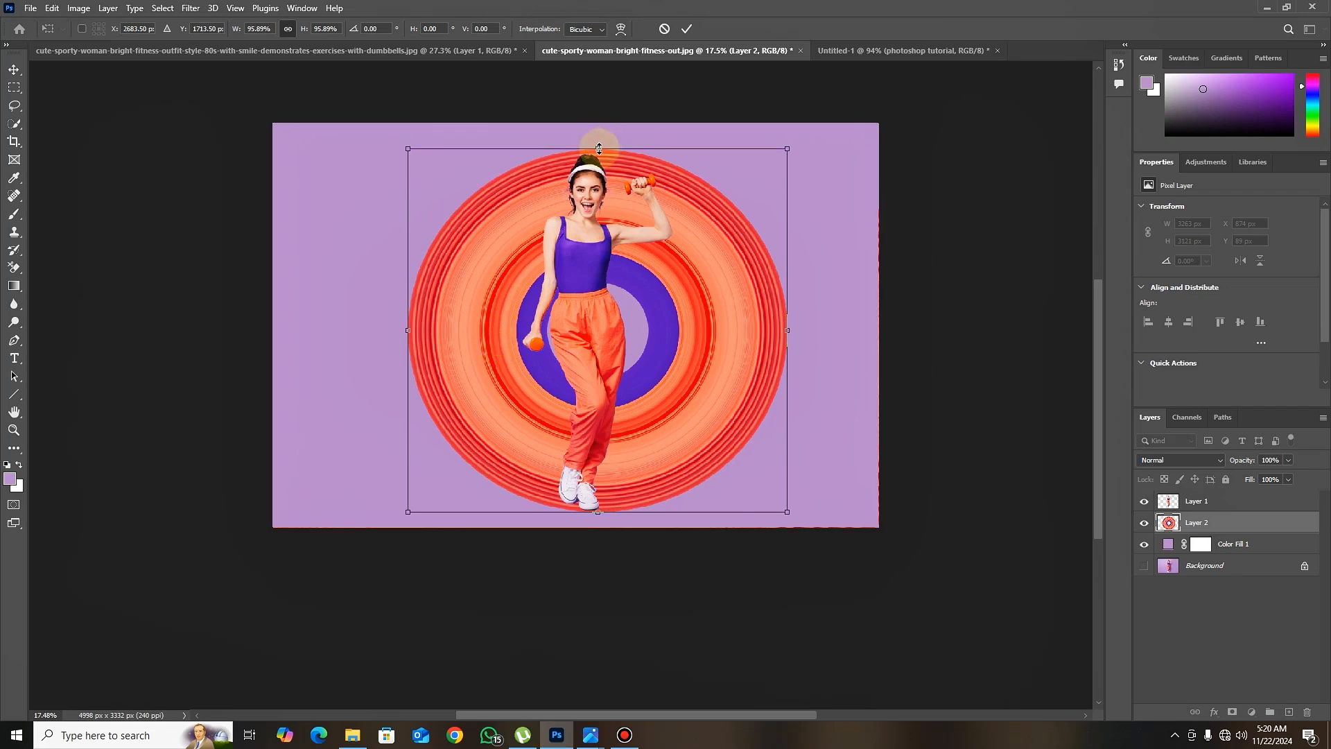
left_click_drag(599, 148, 599, 156)
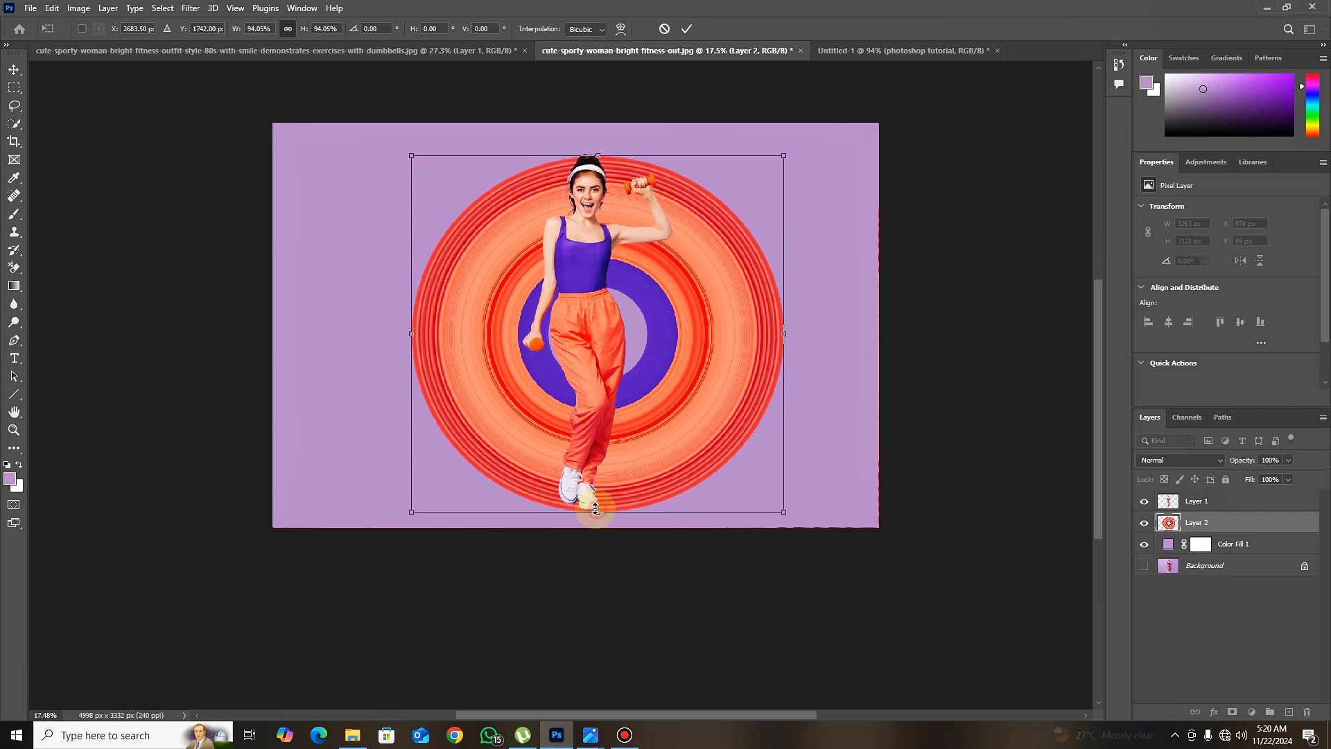
left_click_drag(595, 509, 596, 499)
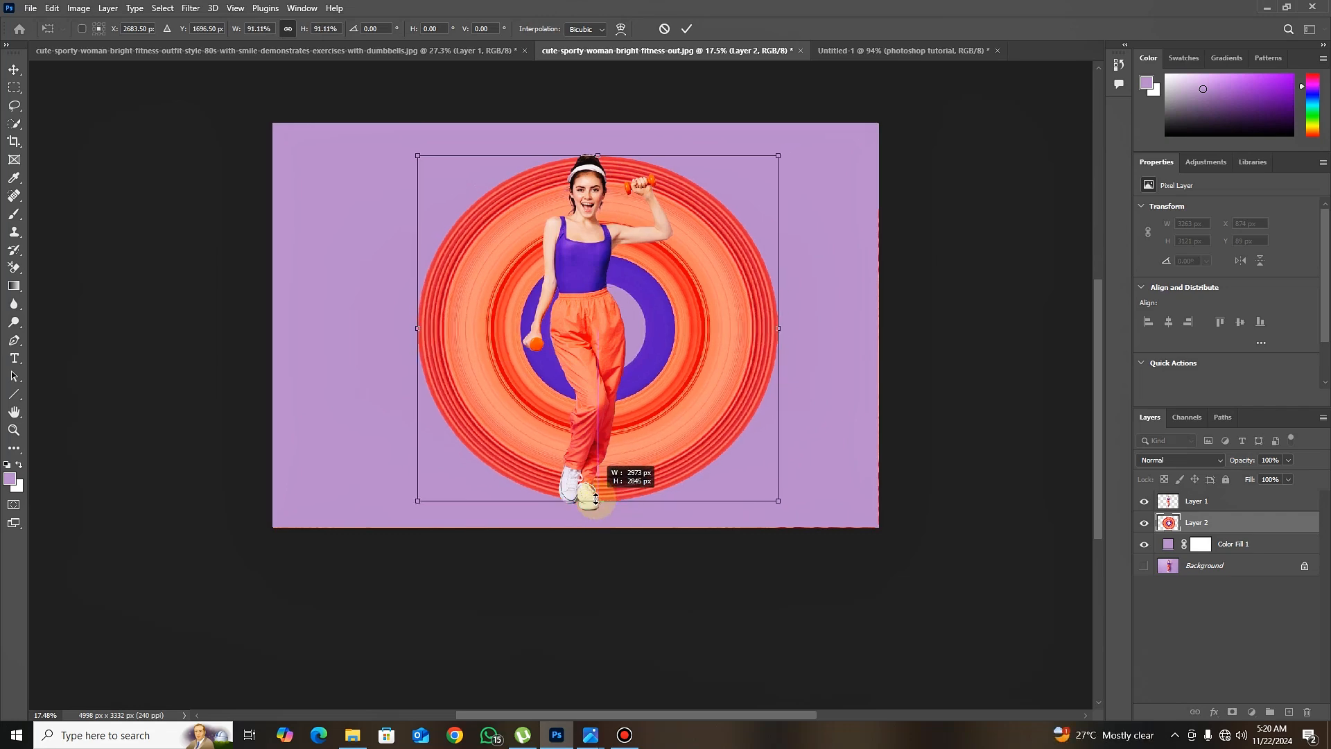
left_click_drag(596, 499, 596, 500)
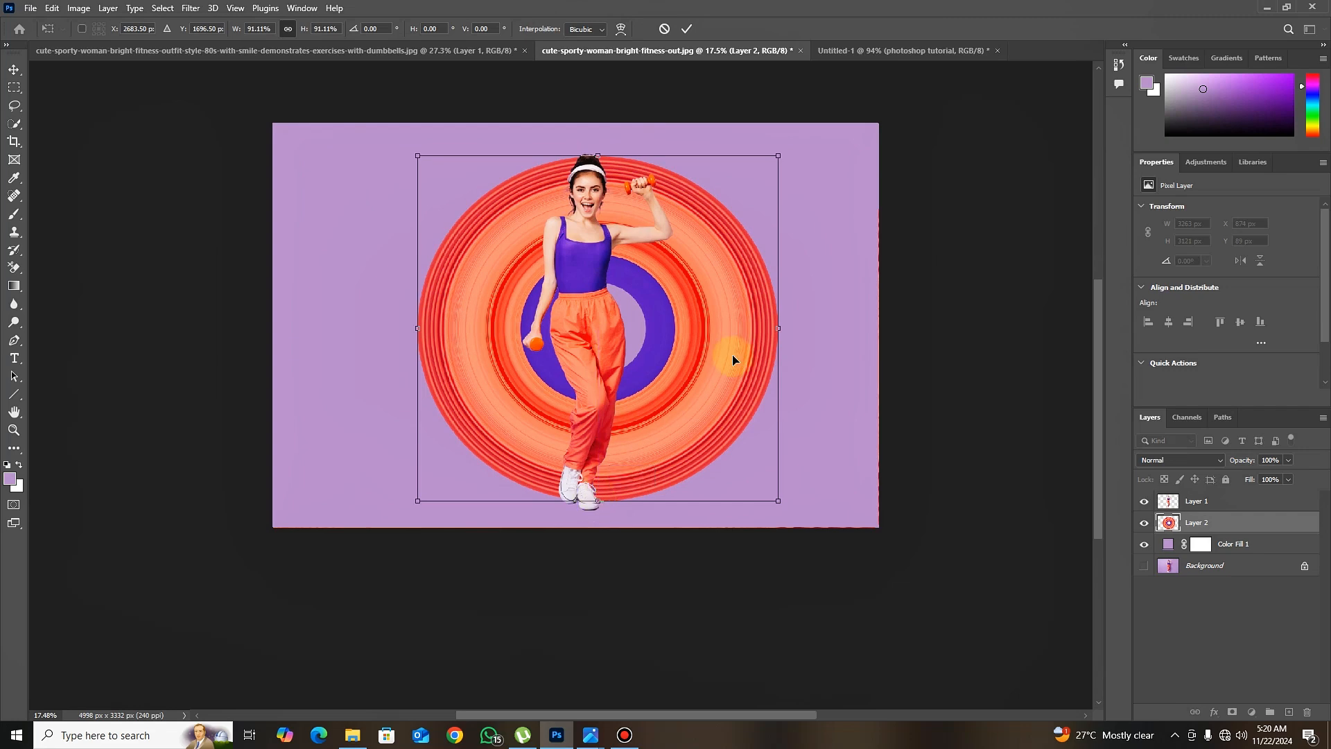
Widen the rings to about 95.68% width, shift them behind the woman's body, and apply the transformation.
left_click_drag(724, 349, 778, 330)
left_click_drag(687, 340, 674, 340)
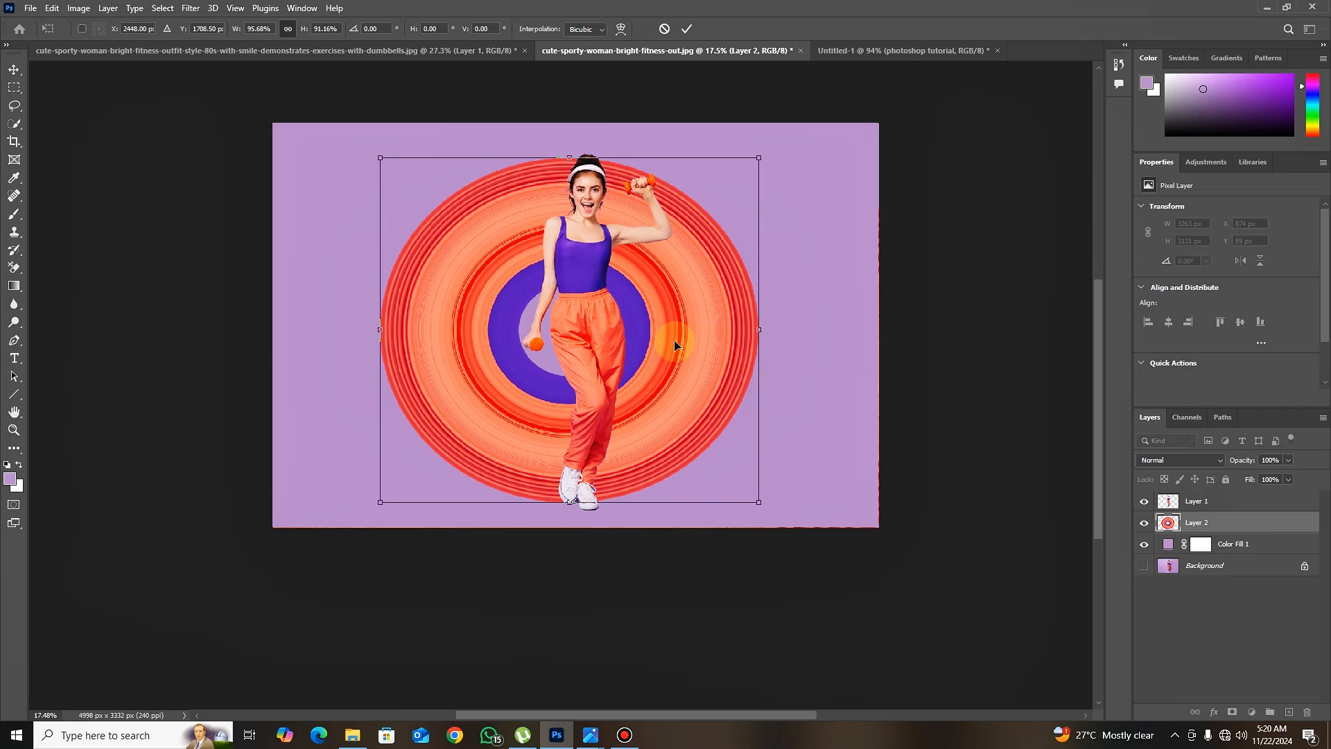
scroll(641, 360, "up", 2)
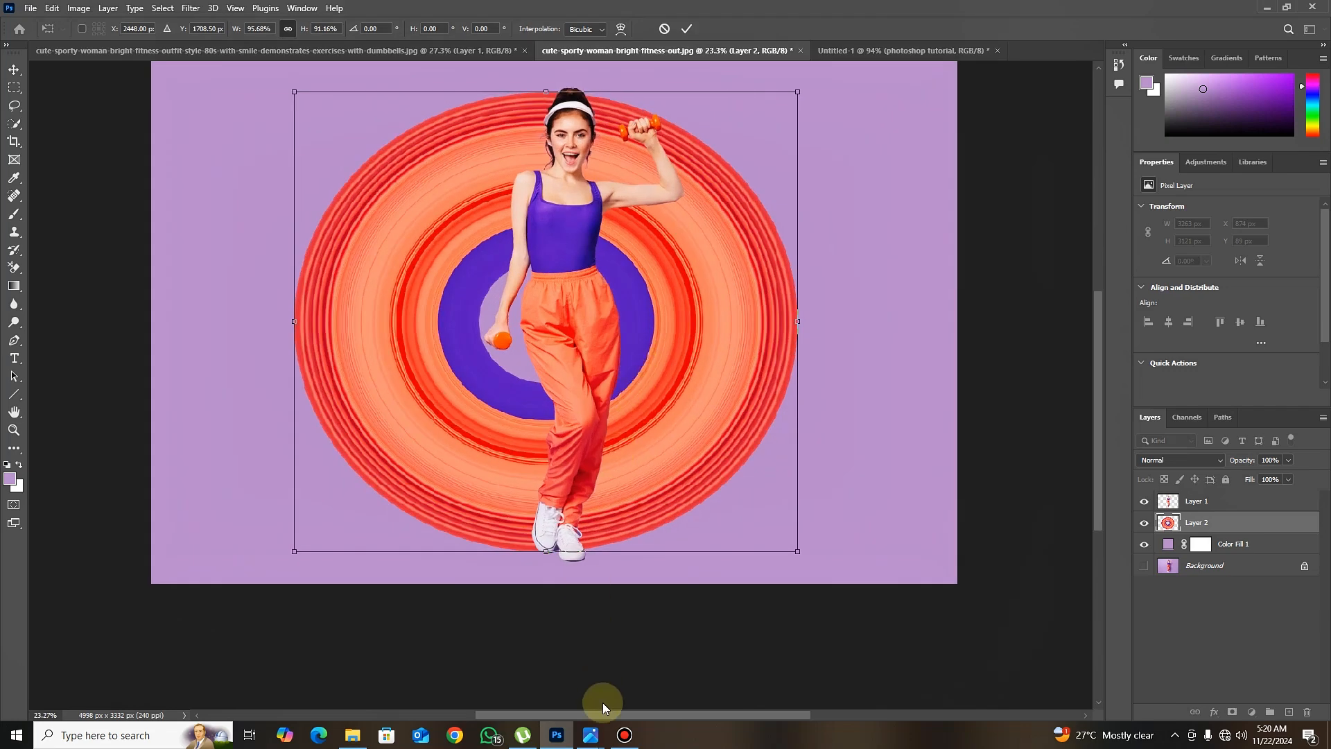
left_click_drag(604, 715, 591, 714)
scroll(624, 506, "up", 2)
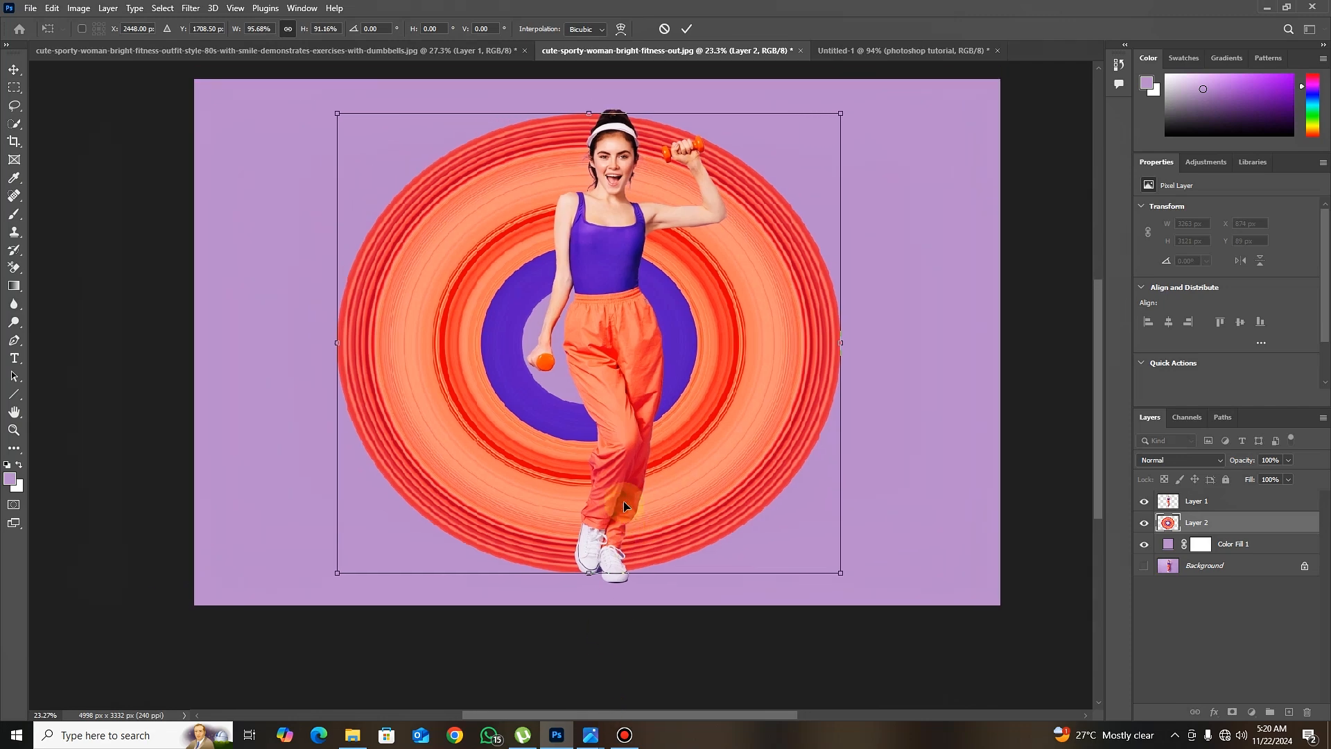
left_click(684, 30)
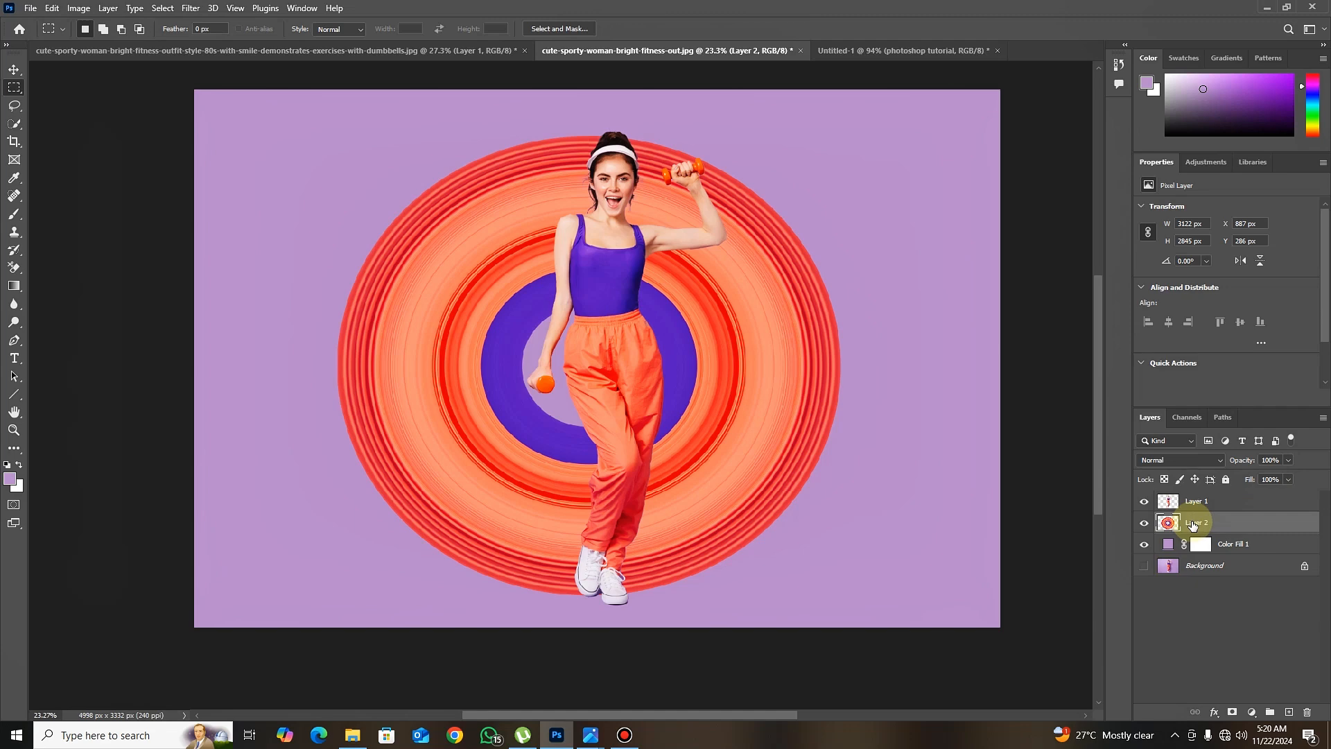
Add a layer mask to the ring layer and set up the Brush tool at 100% opacity.
left_click(1232, 713)
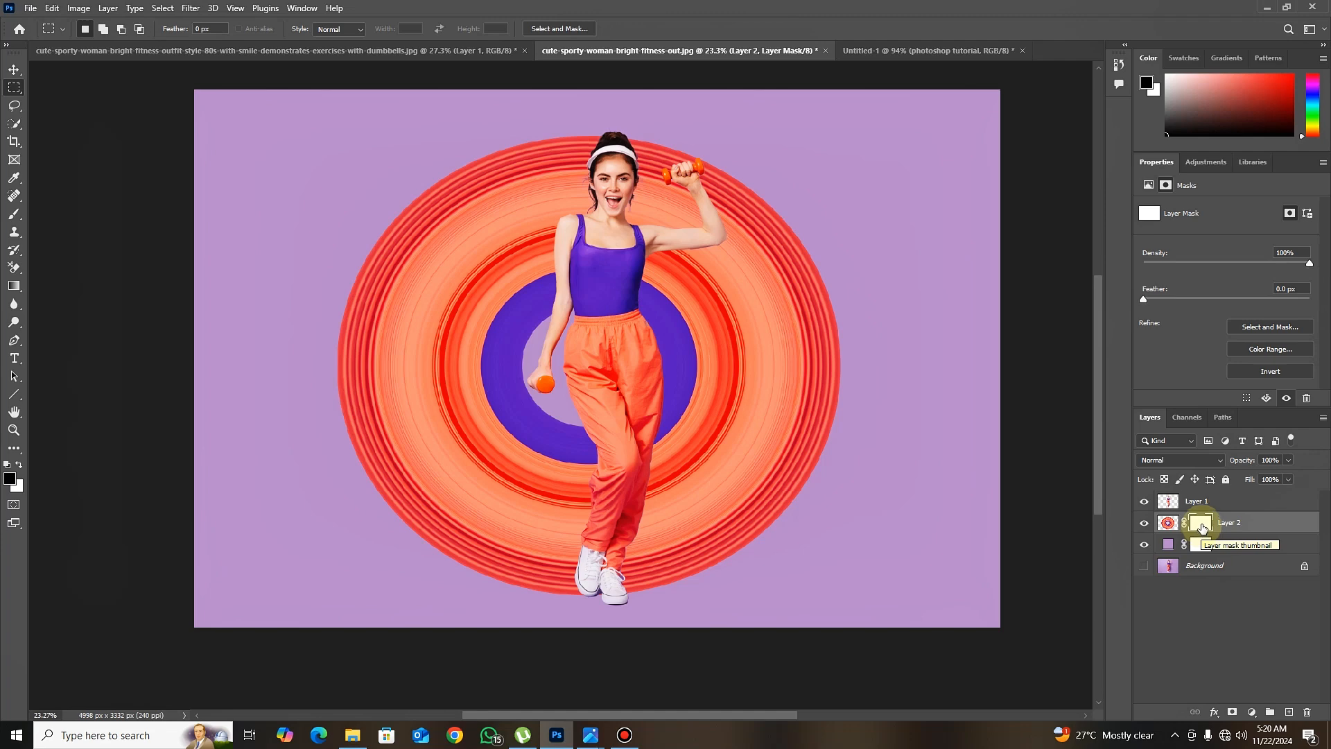
left_click(13, 216)
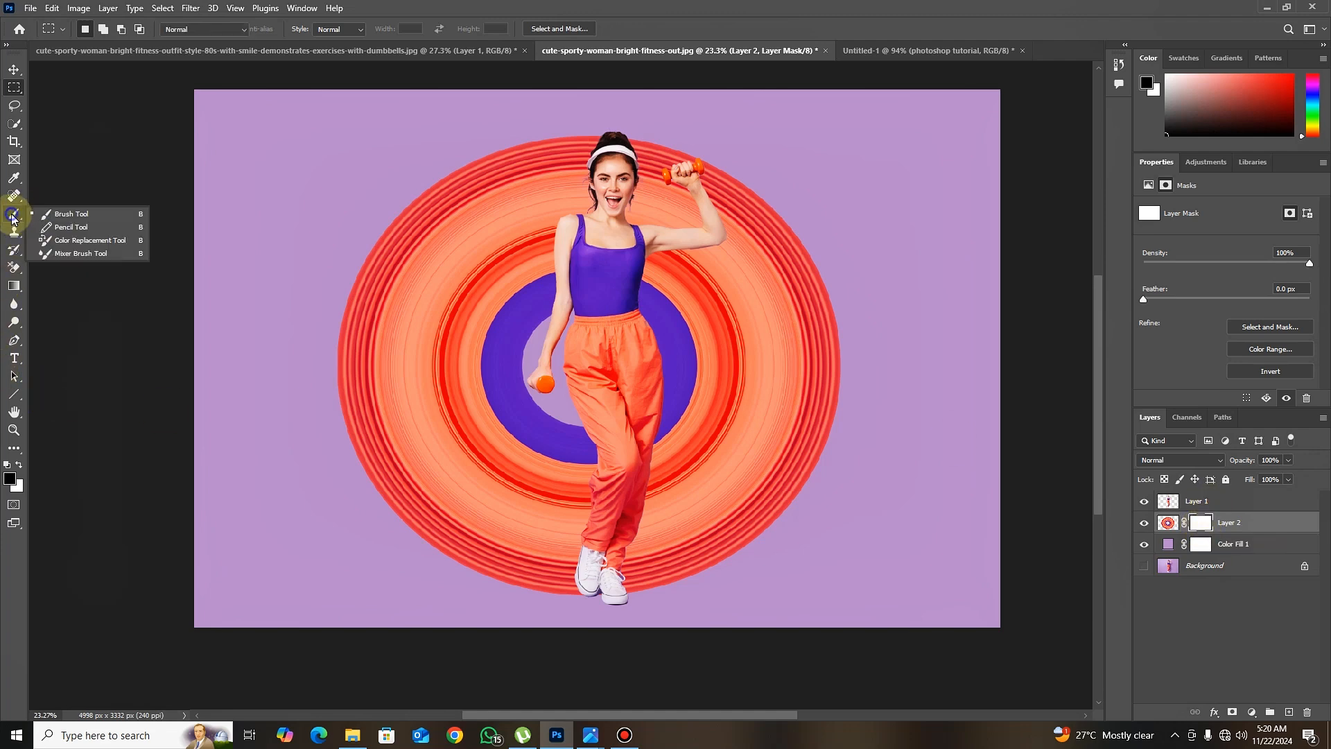
left_click(64, 215)
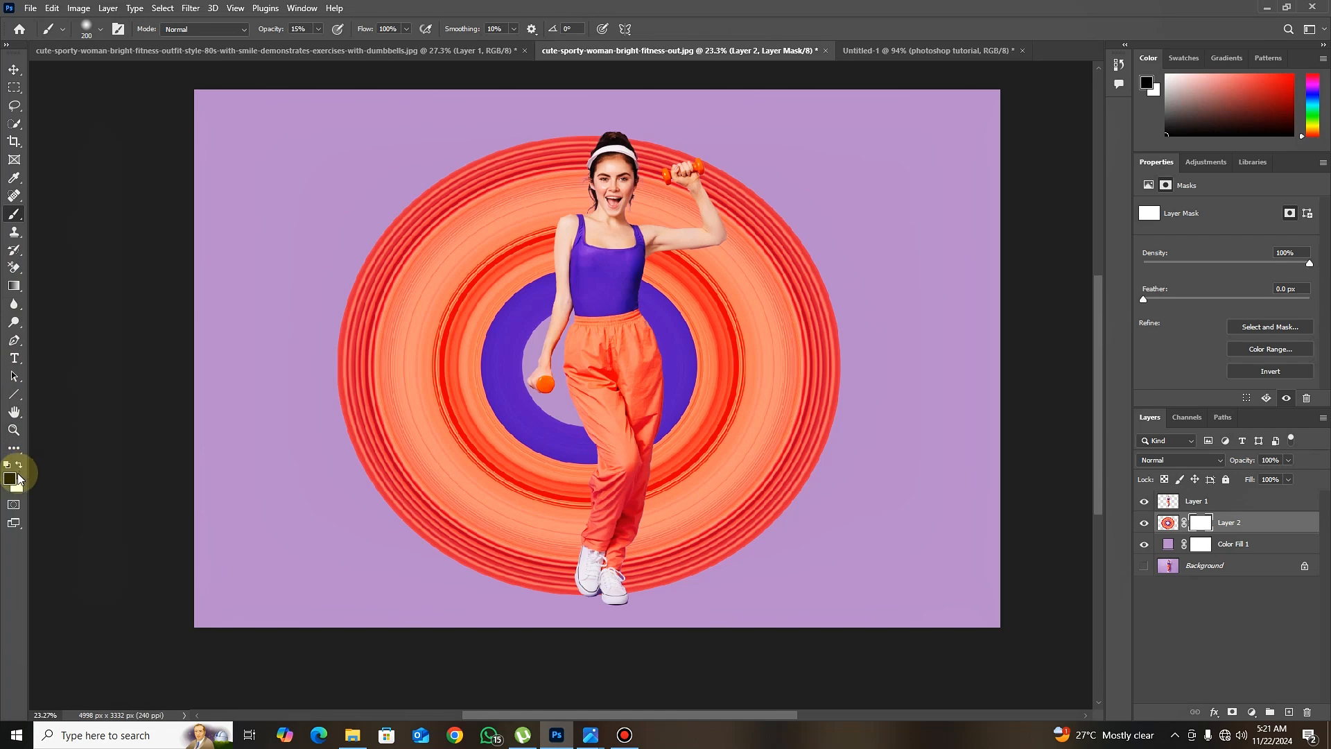
left_click(317, 31)
left_click_drag(320, 47, 526, 197)
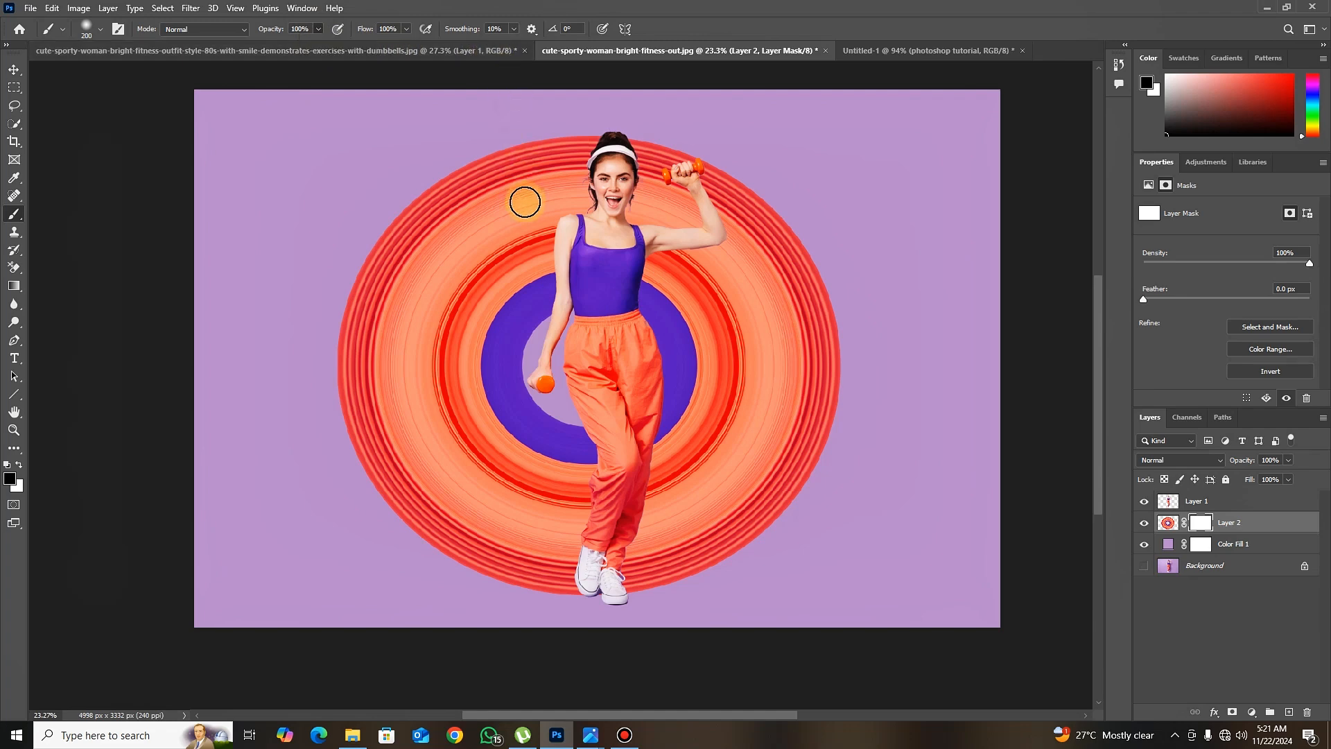
Paint black on the mask to hide the left half of the rings, using brush sizes from 600 px down to 200 px.
key("bracketright")
key("bracketright")
key("bracketright")
key("bracketright")
key("bracketright")
key("bracketright")
key("bracketright")
key("bracketright")
key("bracketright")
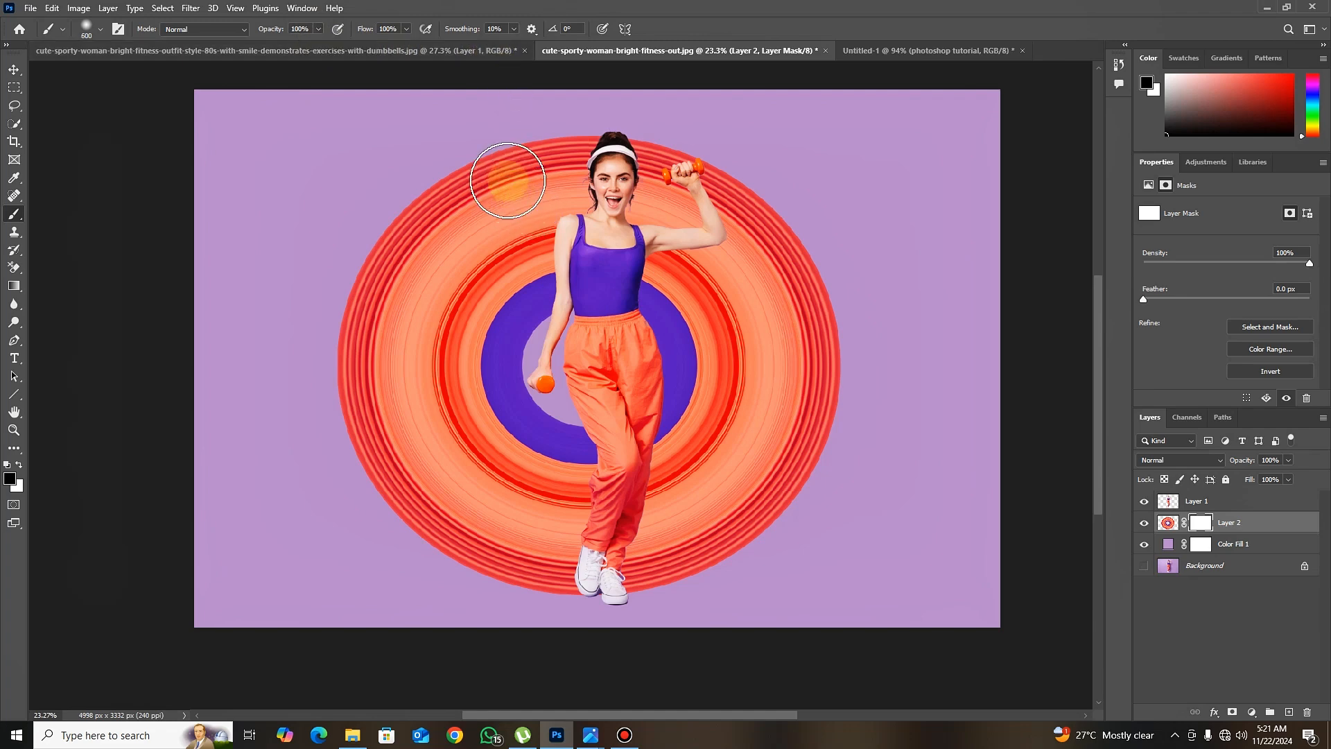
mouse_move(491, 178)
left_mouse_down()
mouse_move(476, 368)
mouse_move(420, 184)
mouse_move(388, 578)
mouse_move(318, 271)
mouse_move(375, 439)
mouse_move(408, 452)
mouse_move(358, 156)
mouse_move(480, 559)
mouse_move(484, 337)
mouse_move(528, 575)
mouse_move(510, 633)
mouse_move(506, 600)
mouse_move(533, 563)
mouse_move(539, 594)
mouse_move(418, 508)
mouse_move(461, 554)
mouse_move(507, 199)
mouse_move(539, 558)
mouse_move(518, 149)
mouse_move(537, 205)
mouse_move(511, 122)
mouse_move(443, 150)
mouse_move(458, 247)
mouse_move(514, 138)
mouse_move(556, 188)
mouse_move(560, 152)
mouse_move(532, 210)
mouse_move(559, 141)
mouse_move(570, 150)
mouse_move(588, 117)
mouse_move(573, 186)
mouse_move(584, 232)
mouse_move(578, 171)
mouse_move(582, 195)
mouse_move(534, 285)
mouse_move(541, 217)
mouse_move(542, 332)
mouse_move(551, 309)
mouse_move(577, 454)
mouse_move(561, 606)
mouse_move(589, 433)
mouse_move(578, 503)
mouse_move(555, 417)
mouse_move(573, 584)
left_mouse_up()
key("bracketleft")
key("bracketleft")
key("bracketleft")
key("bracketleft")
key("bracketleft")
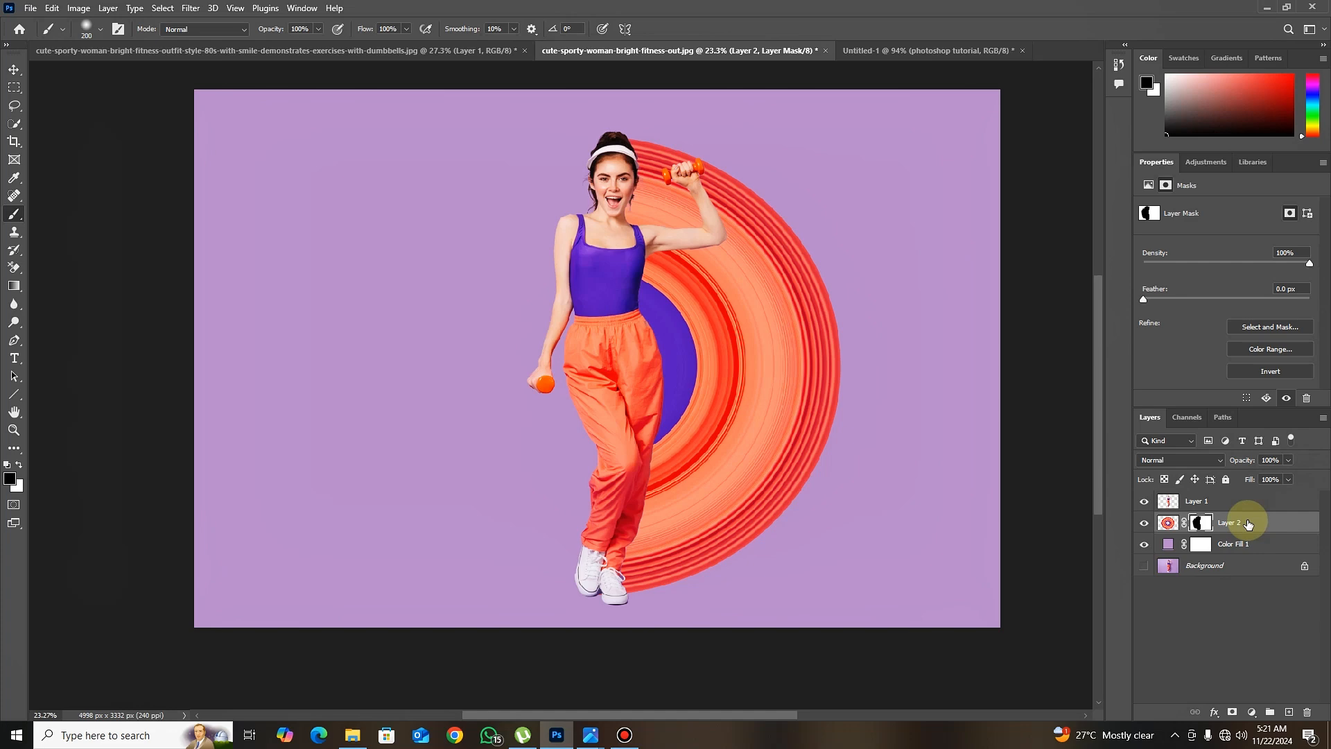
Add a drop shadow to the woman's cutout layer with a 132° angle and 30 px distance.
left_click(1194, 501)
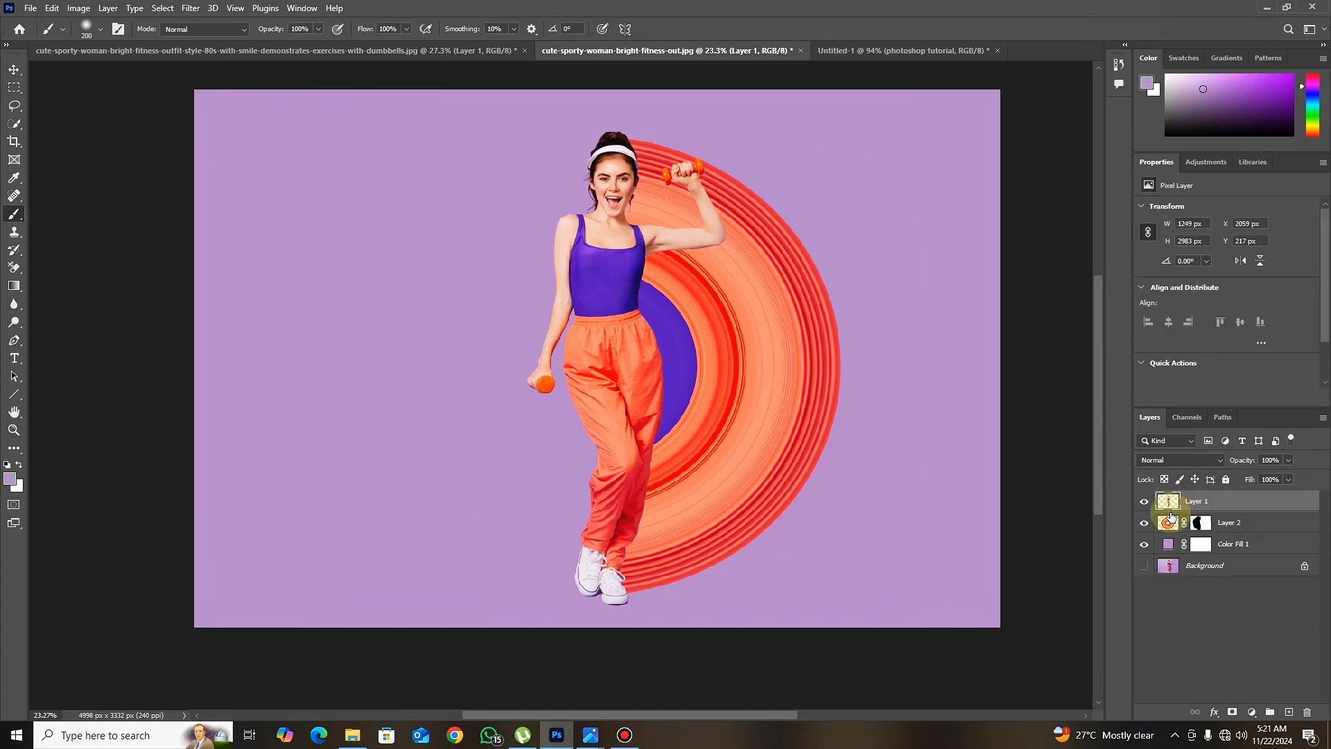
left_click(1214, 712)
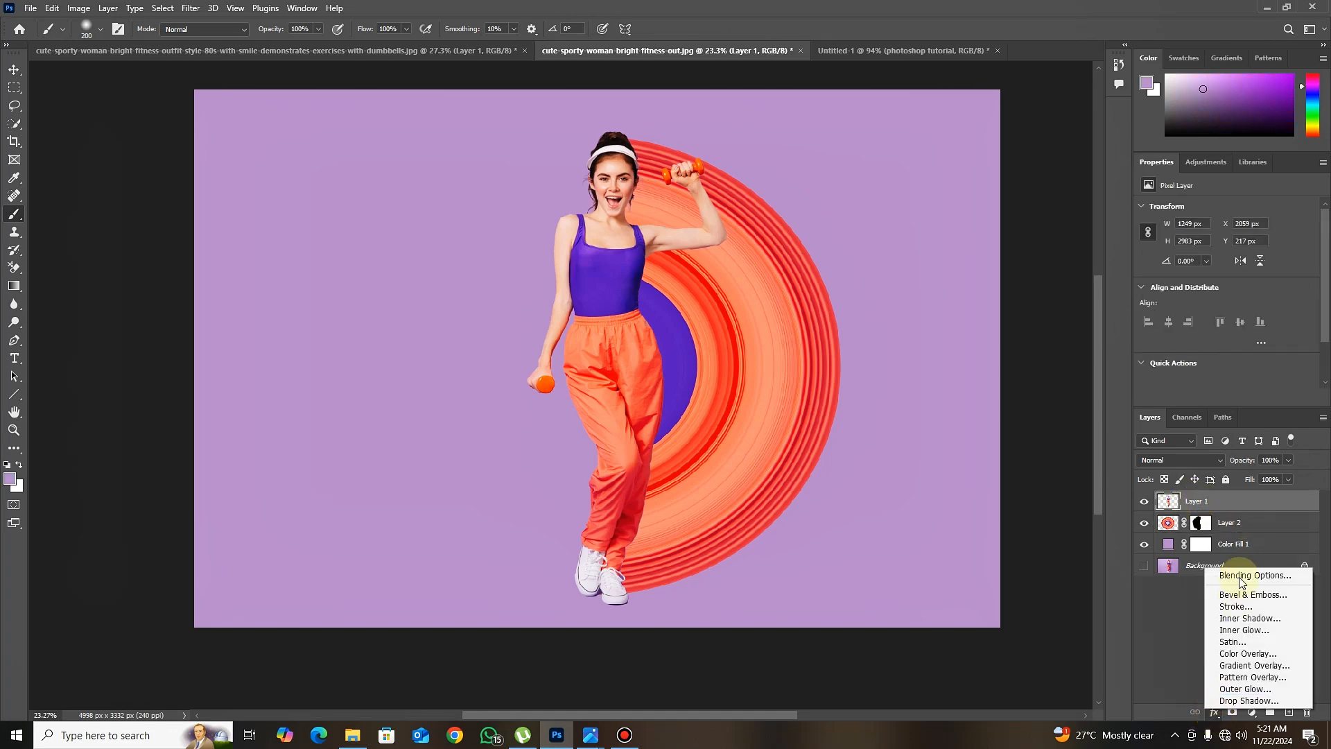
left_click(1248, 701)
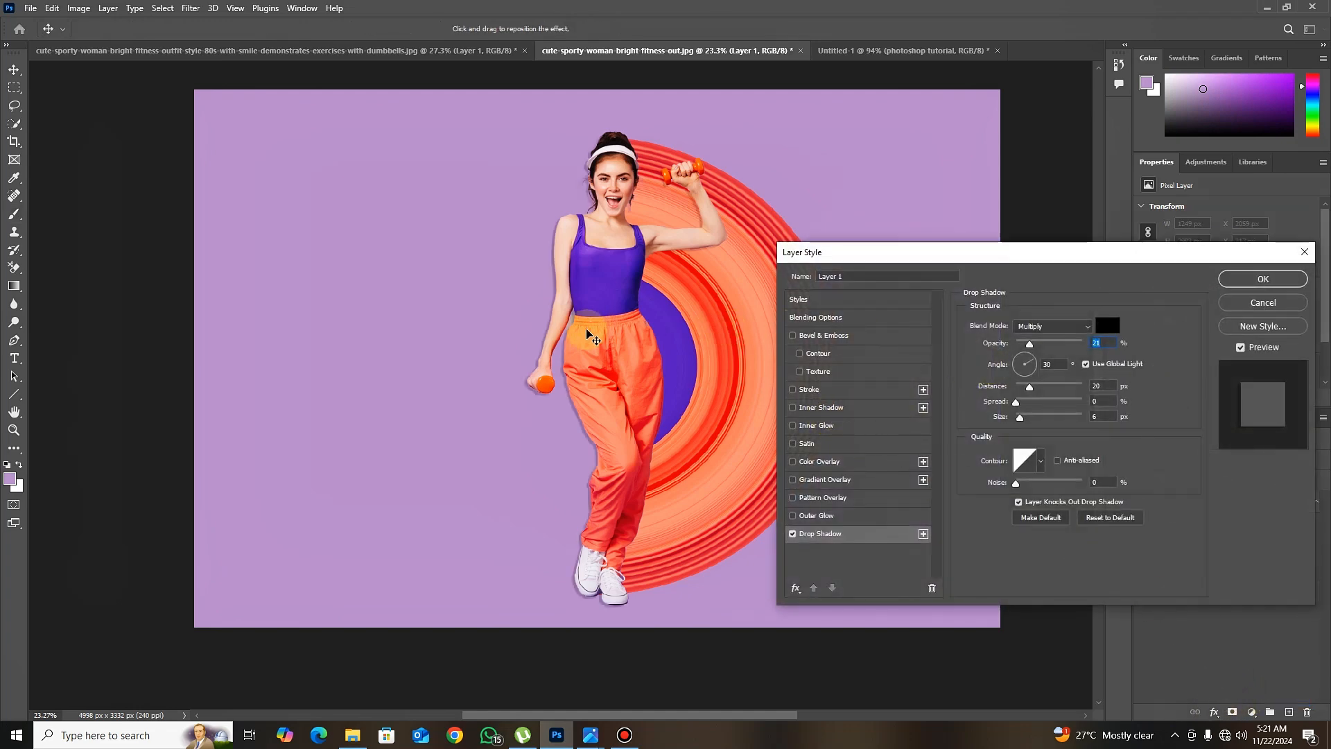
left_click_drag(587, 335, 571, 345)
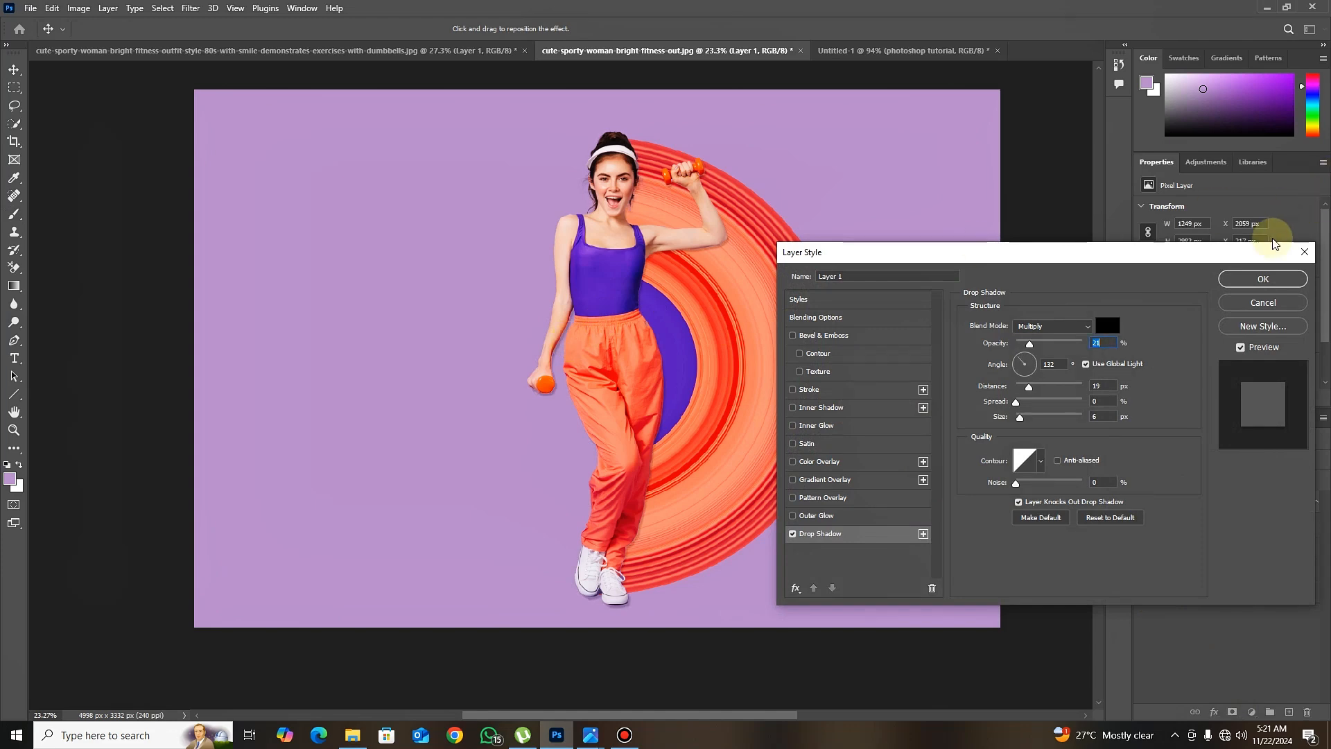
left_click(988, 344)
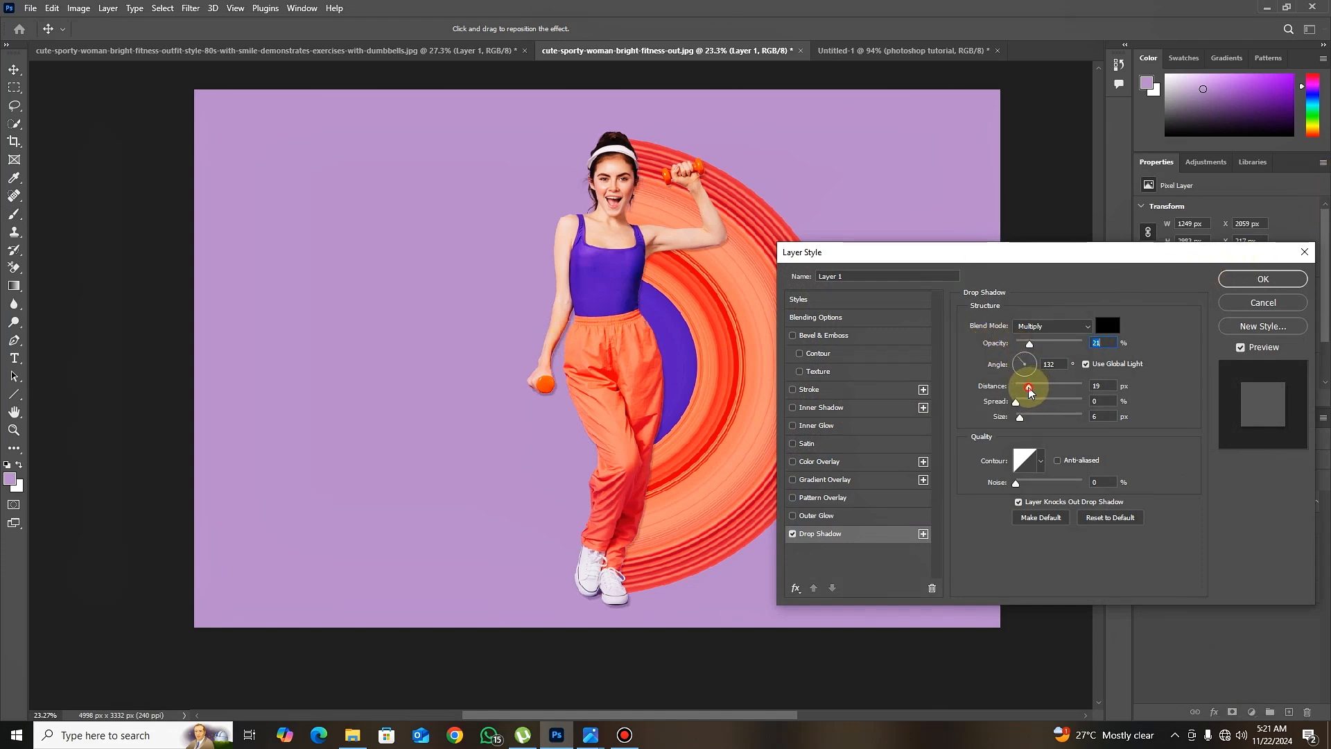
left_click_drag(1029, 392, 1038, 392)
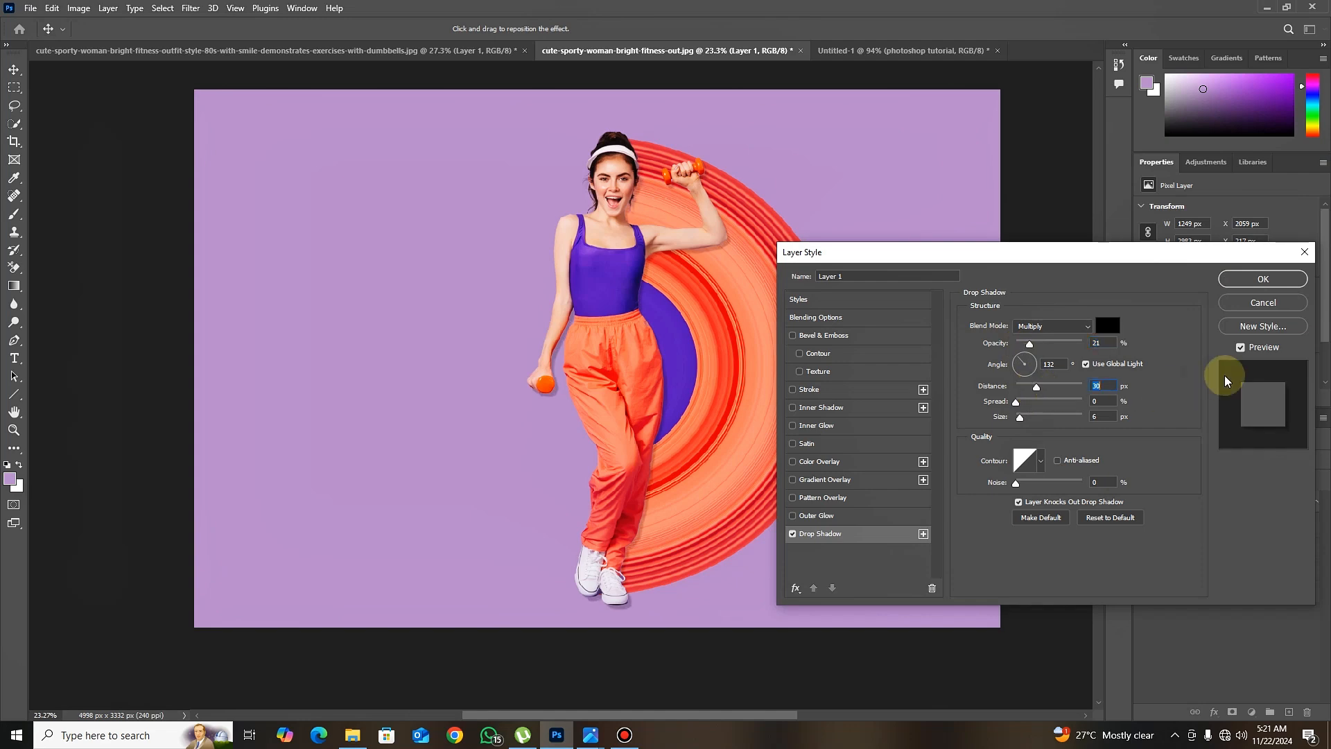
left_click(1242, 280)
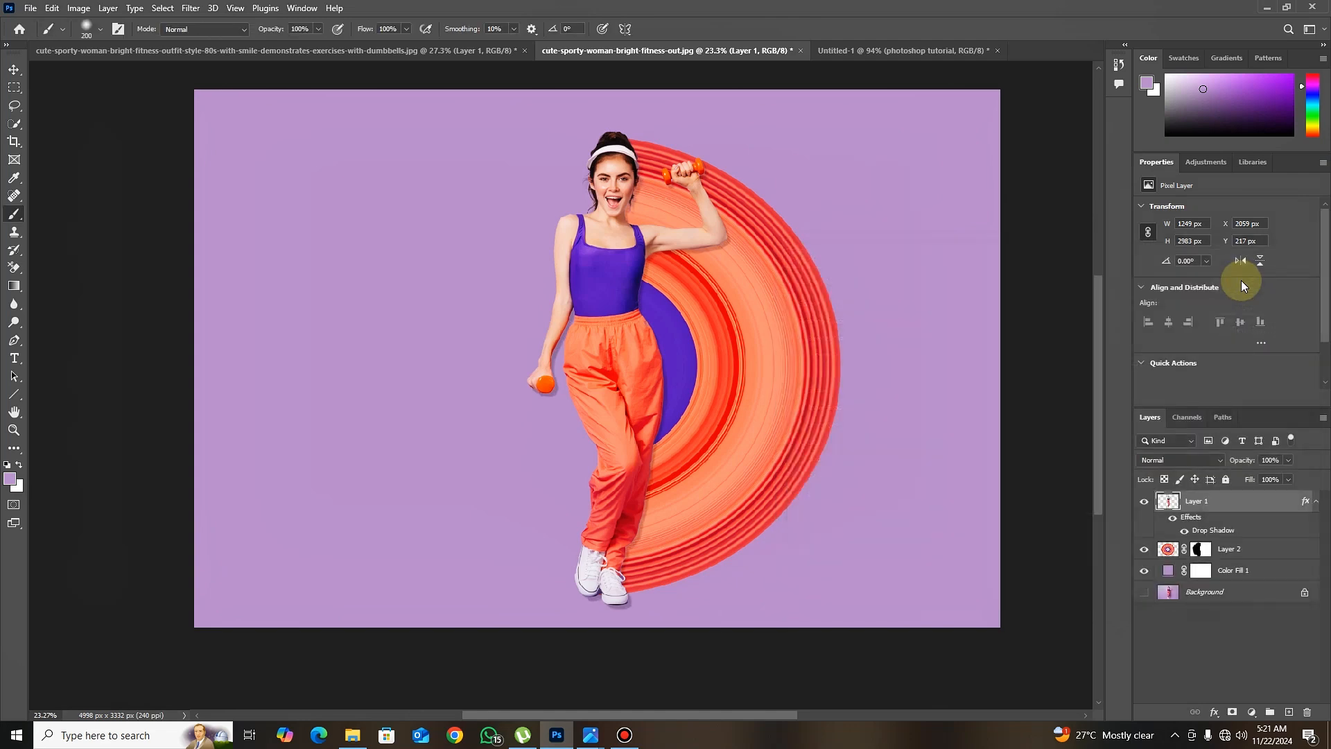
Compare the original photo background with the plain purple fill by toggling the visibility of the two lower layers.
left_click(1145, 593)
left_click(1145, 571)
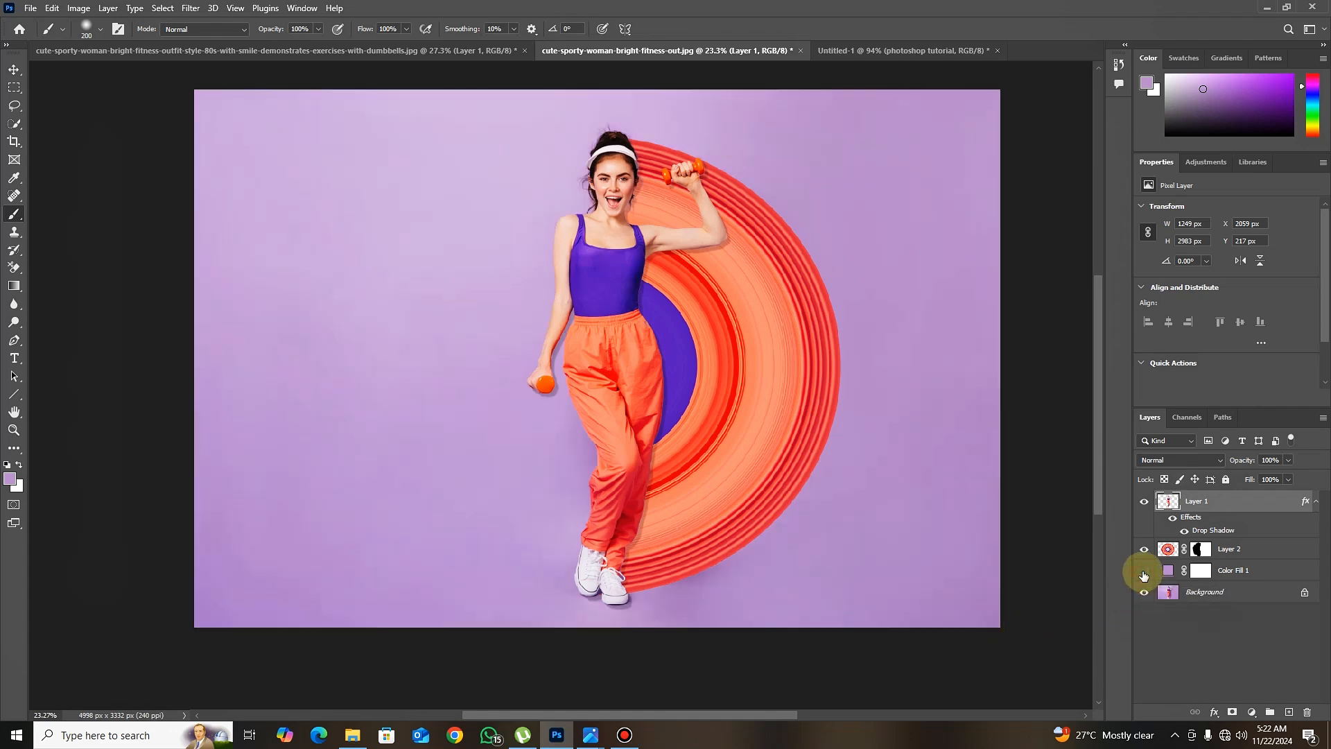
left_click(1145, 571)
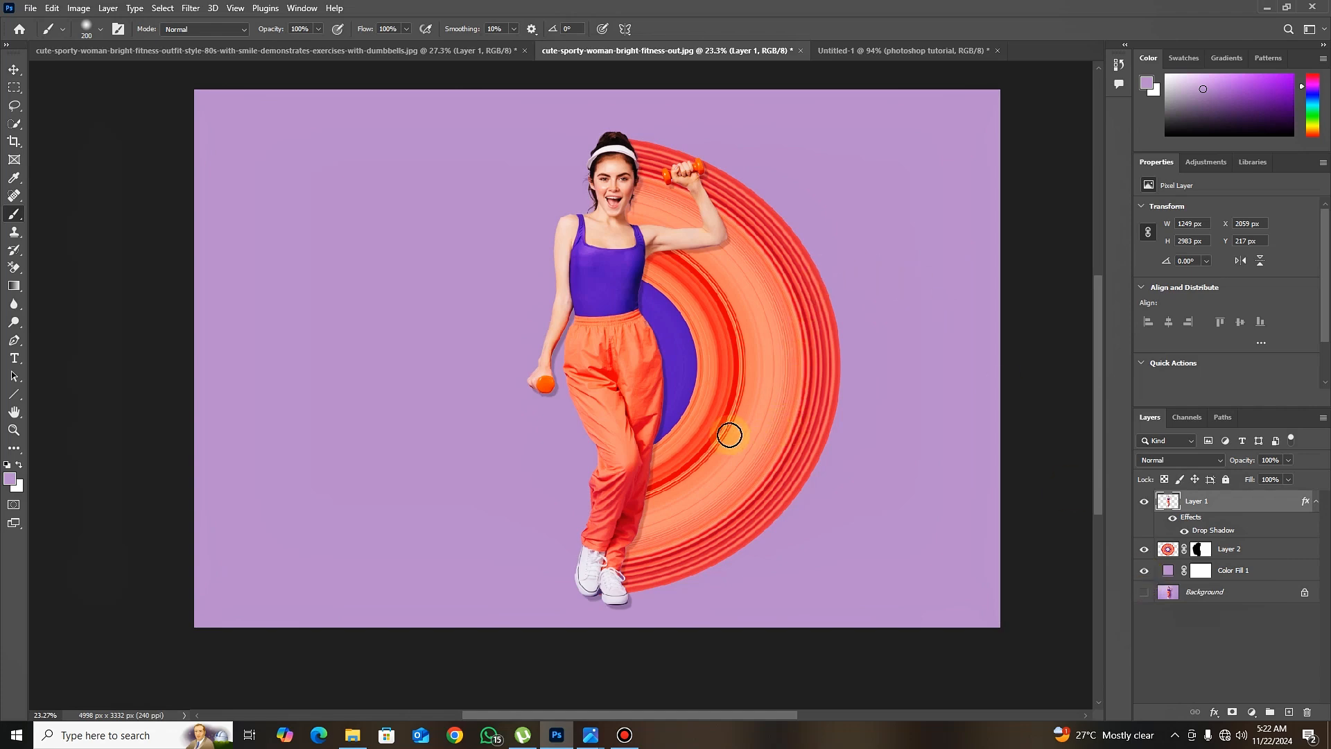